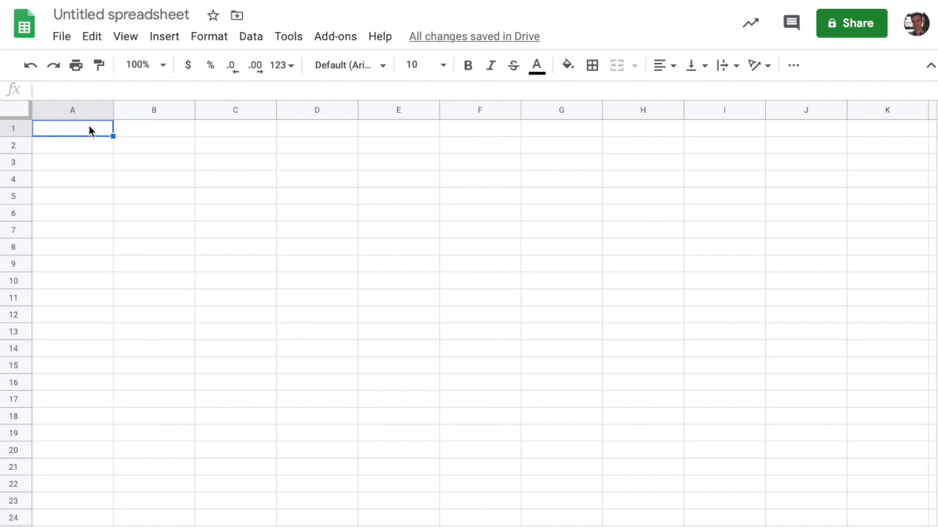
- Paste the seven mass and extension pairs (150/4.21 to 2130/47.36) into A1:B7
{"action": "key", "text": "ctrl+v"}
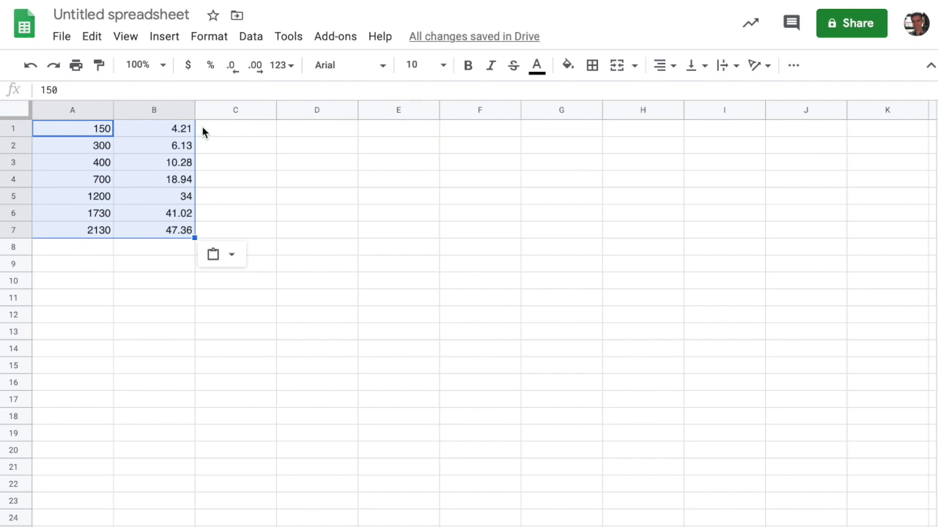
{"action": "left_click", "coordinate": [14, 129]}
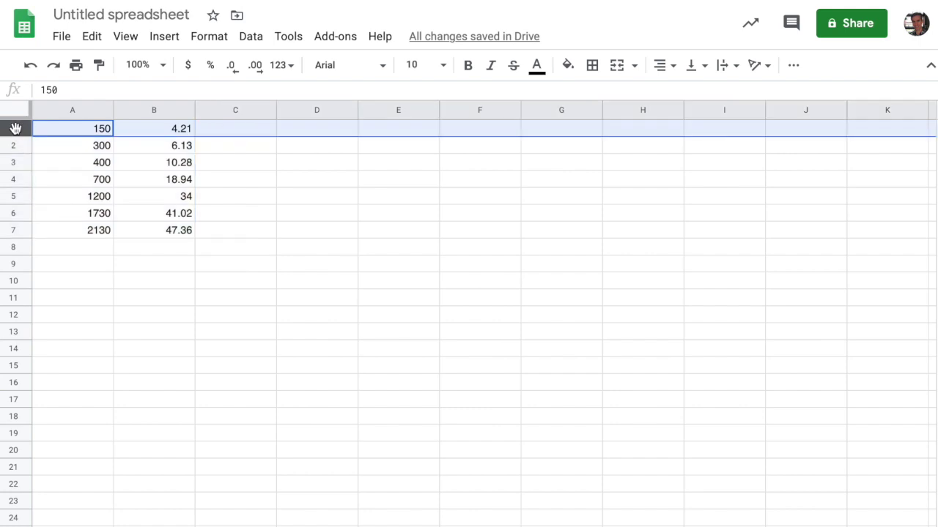
- Insert a blank row above the data and freeze it as a header row
{"action": "right_click", "coordinate": [16, 129]}
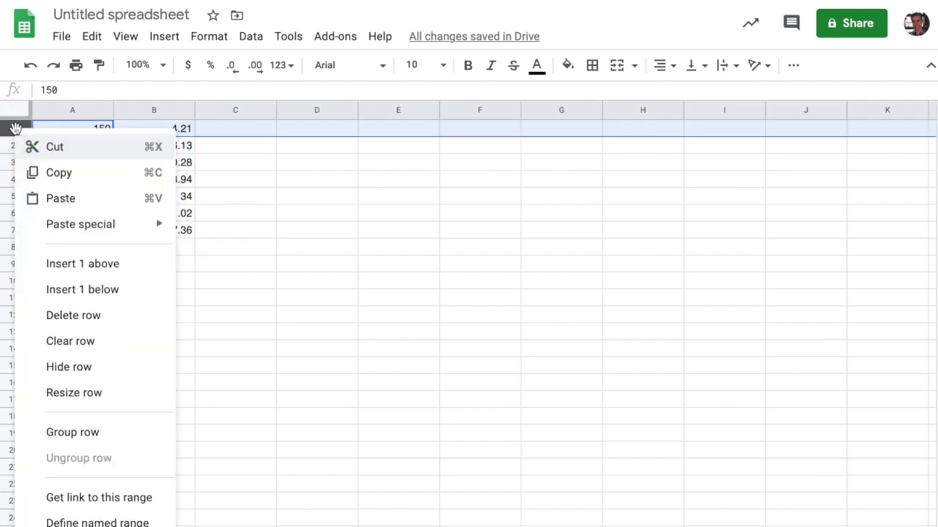
{"action": "left_click", "coordinate": [115, 265]}
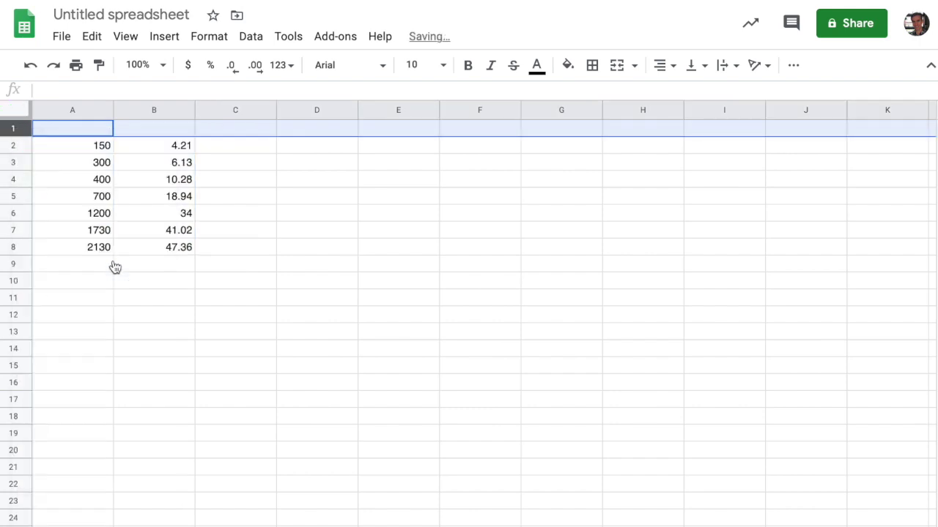
{"action": "left_click_drag", "start_coordinate": [15, 123], "coordinate": [16, 138]}
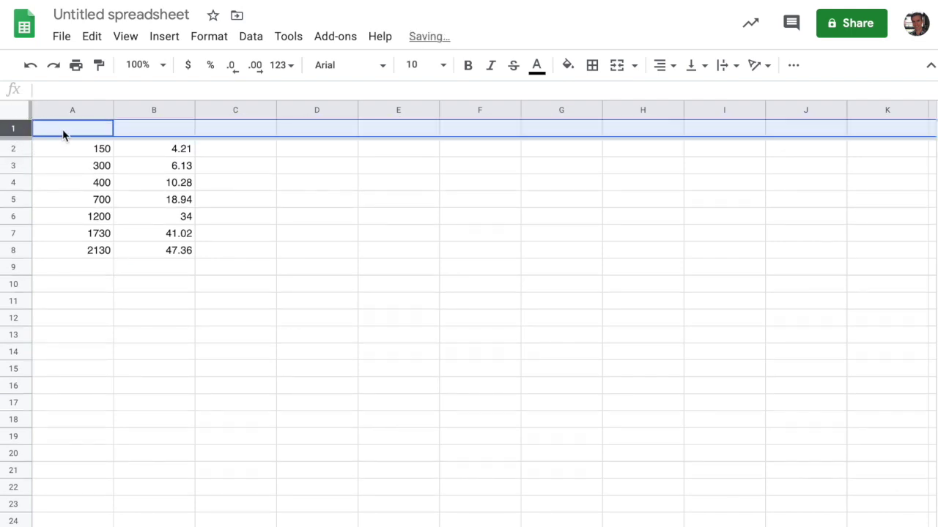
- Label A1 as Mass(g) and B1 as Extension(cm)
{"action": "left_click", "coordinate": [66, 129]}
{"action": "type", "text": "Mas"}
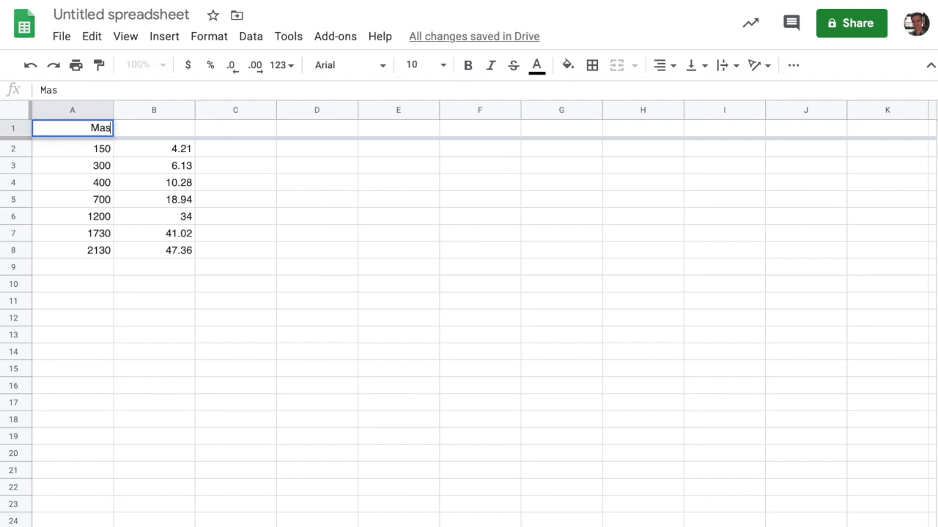
{"action": "type", "text": "s(g)"}
{"action": "key", "text": "BackSpace"}
{"action": "type", "text": ")"}
{"action": "key", "text": "Tab"}
{"action": "type", "text": "Extens"}
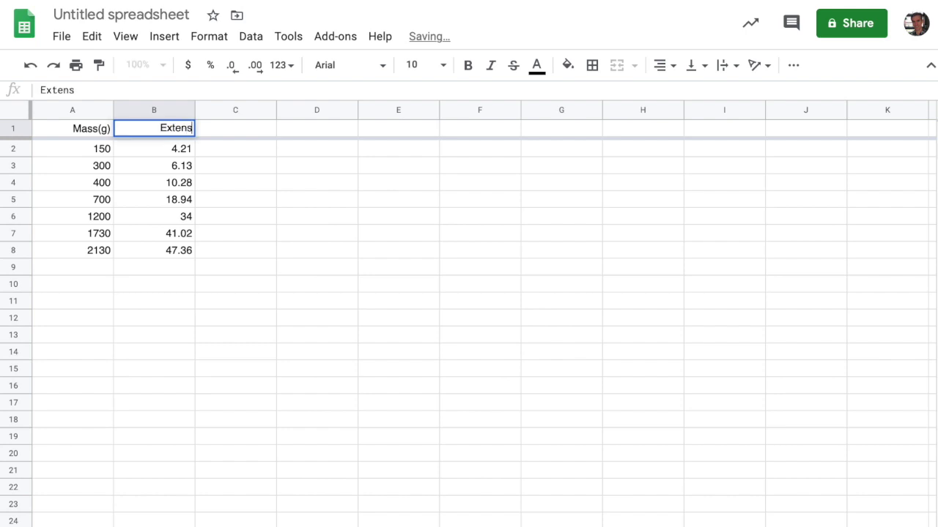
{"action": "type", "text": "ion(cm)"}
{"action": "key", "text": "Return"}
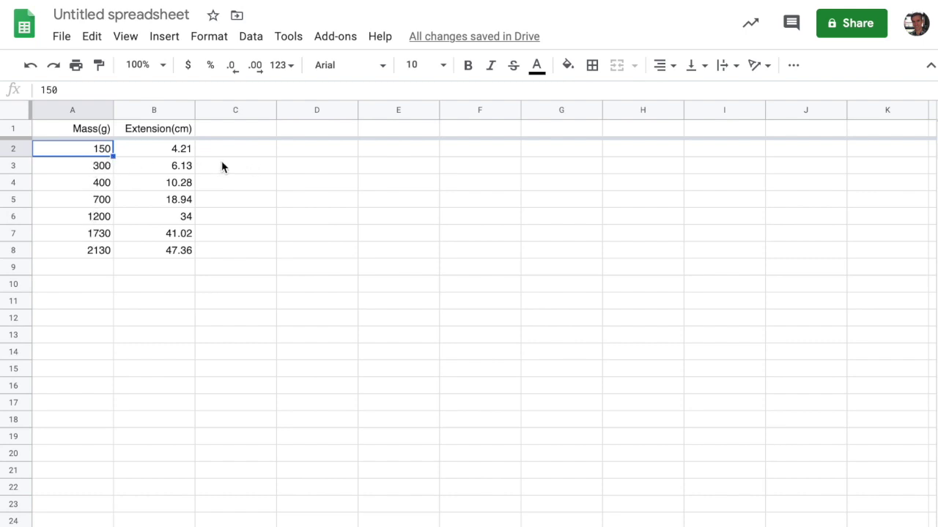
- Enter the heading Mass (kg) in cell C1
{"action": "left_click", "coordinate": [225, 132]}
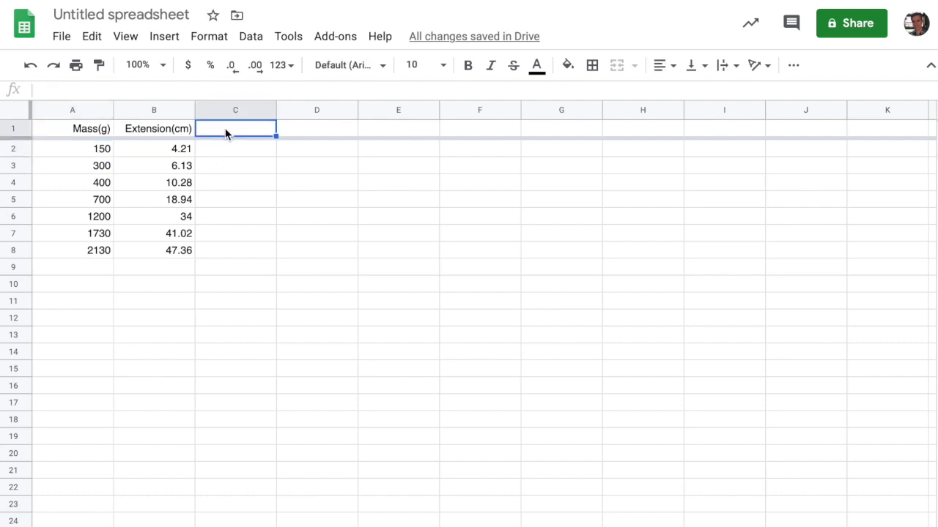
{"action": "type", "text": "Mass"}
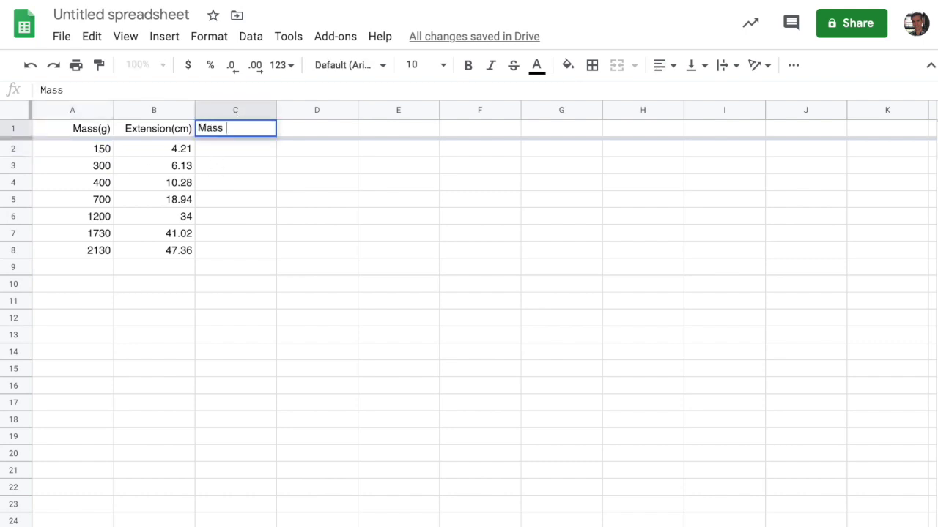
{"action": "type", "text": " (kg)"}
{"action": "key", "text": "Return"}
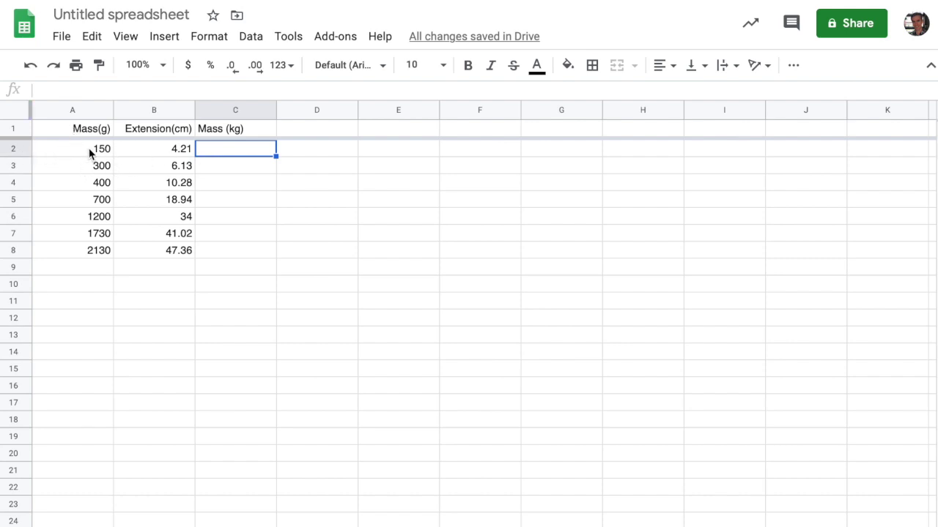
- Select columns A through D in turn, then cells A2 and C2
{"action": "left_click", "coordinate": [76, 111]}
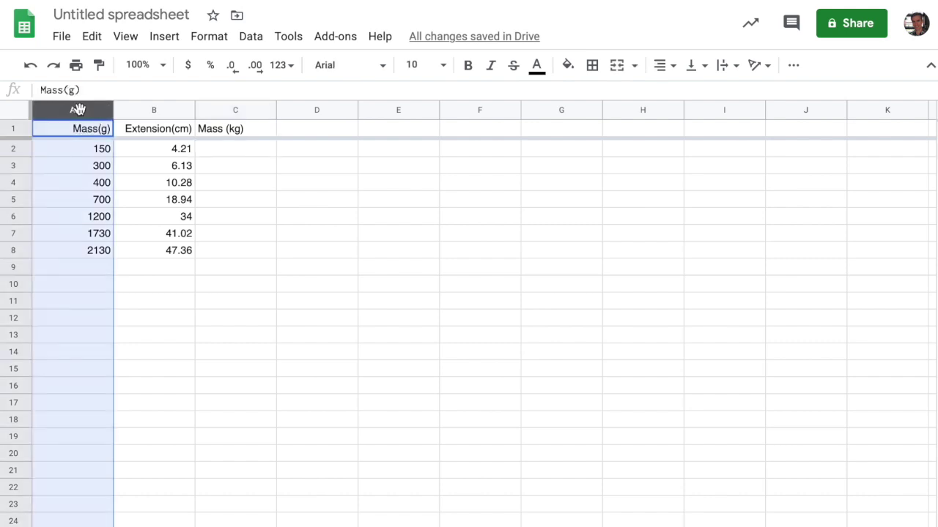
{"action": "left_click", "coordinate": [162, 111]}
{"action": "left_click", "coordinate": [259, 112]}
{"action": "left_click", "coordinate": [318, 109]}
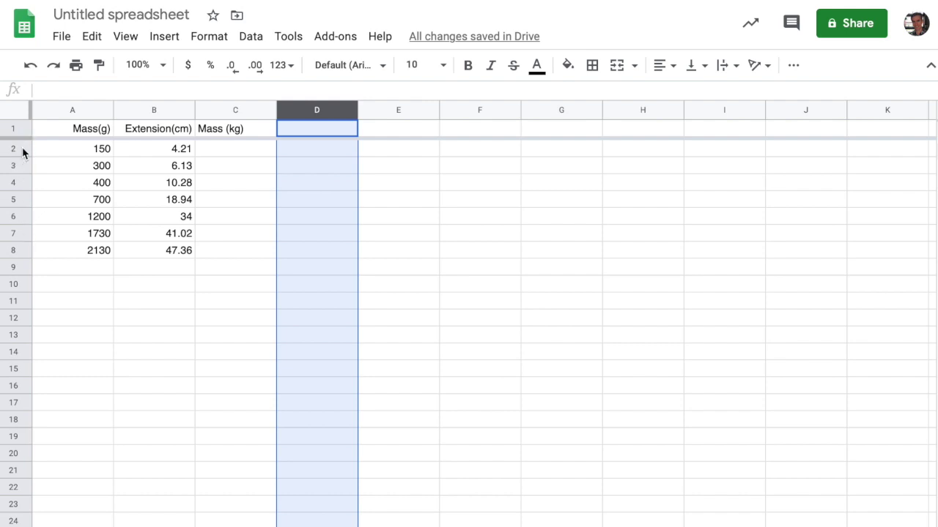
{"action": "left_click", "coordinate": [90, 147]}
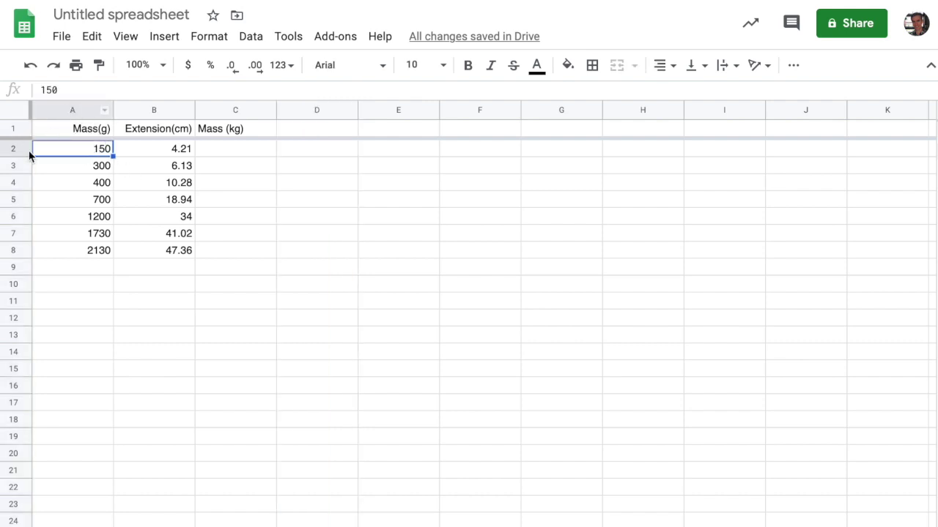
{"action": "left_click", "coordinate": [216, 149]}
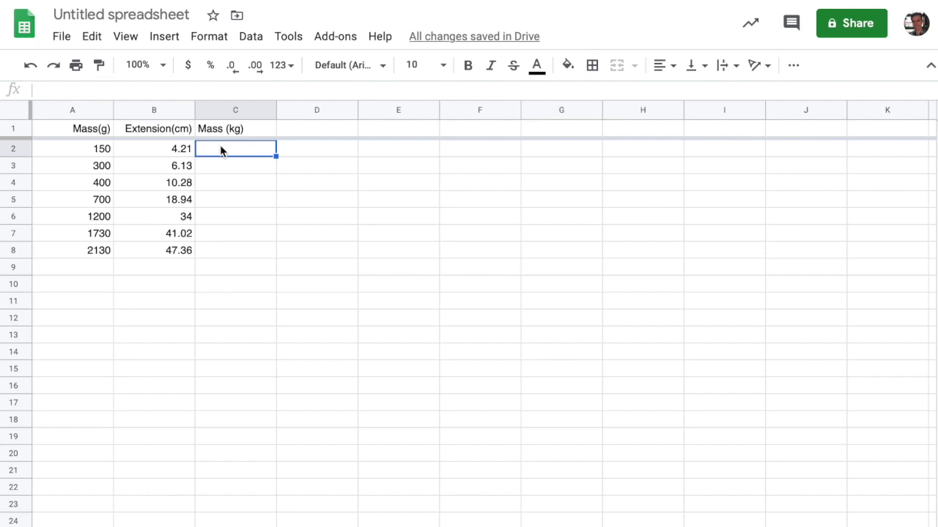
- Enter =A2/1000 in C2, converting the 150 g reading to 0.15 kg
{"action": "type", "text": "="}
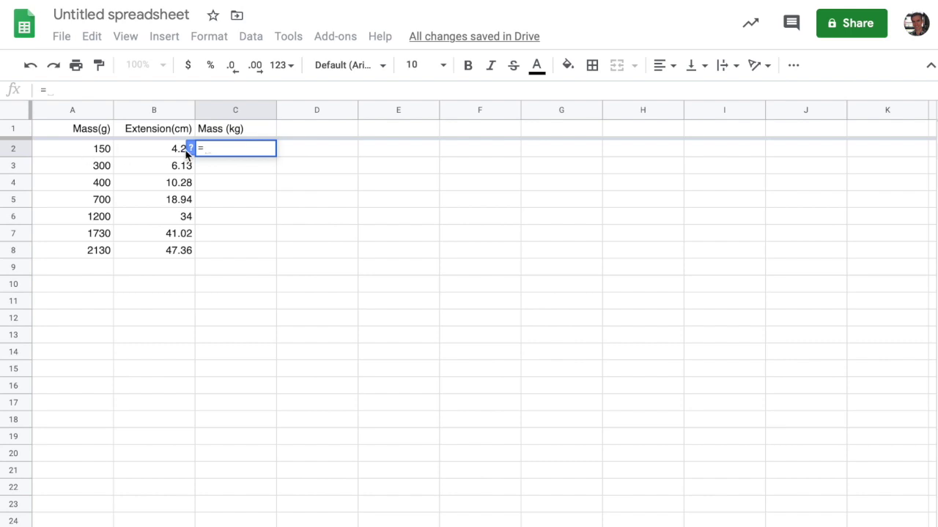
{"action": "type", "text": "A2"}
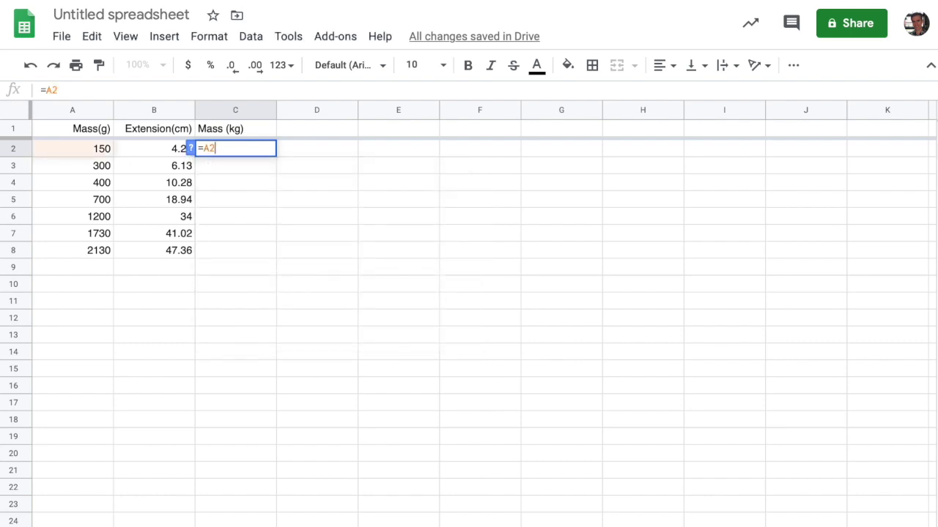
{"action": "type", "text": "/100"}
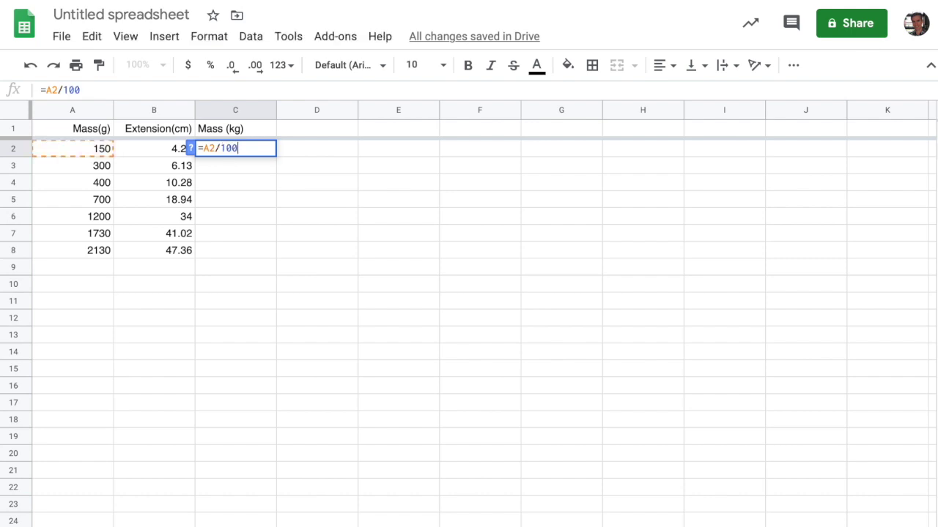
{"action": "type", "text": "0"}
{"action": "key", "text": "Left"}
{"action": "key", "text": "Left"}
{"action": "key", "text": "Left"}
{"action": "key", "text": "Left"}
{"action": "key", "text": "Left"}
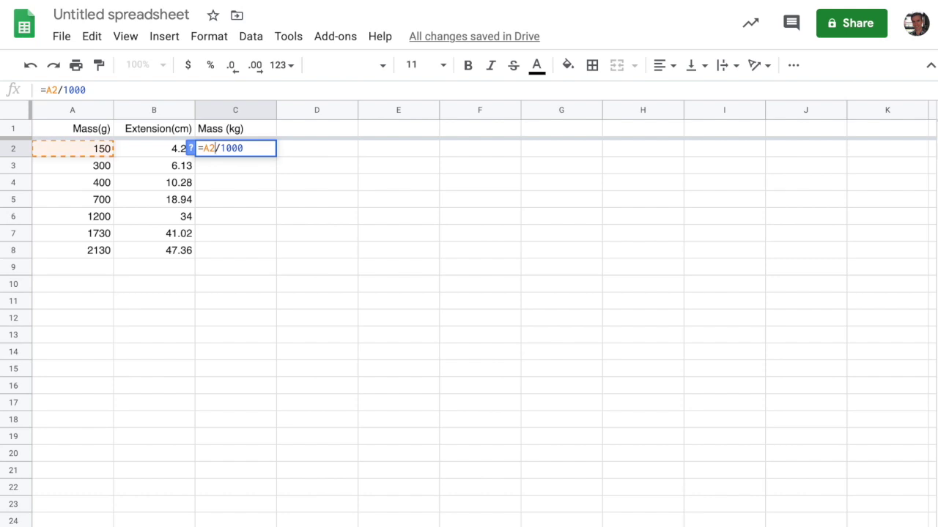
{"action": "key", "text": "Right"}
{"action": "key", "text": "Right"}
{"action": "key", "text": "Right"}
{"action": "key", "text": "Right"}
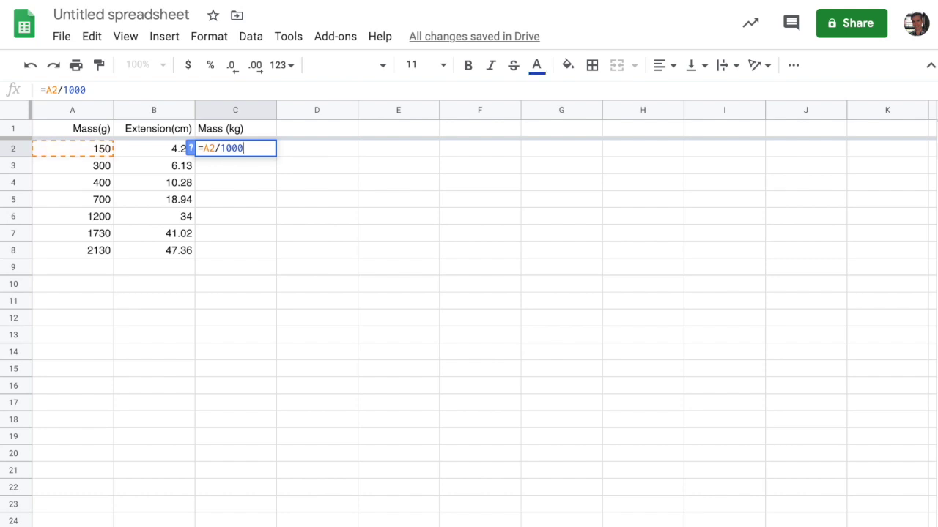
{"action": "key", "text": "Return"}
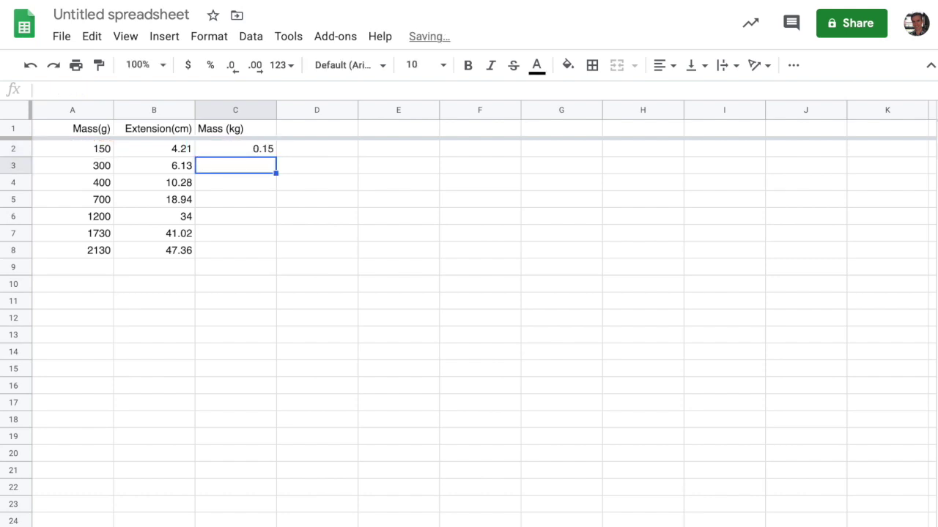
{"action": "left_click", "coordinate": [235, 149]}
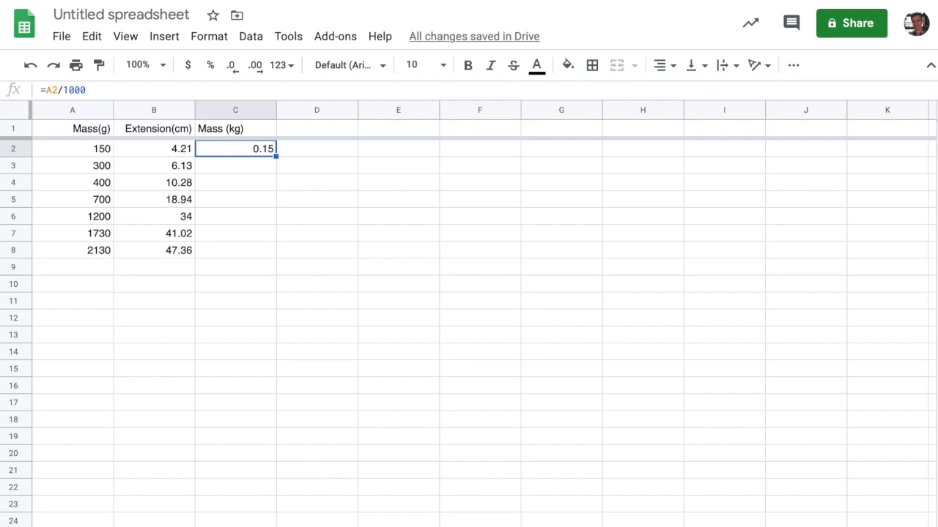
{"action": "left_click", "coordinate": [235, 166]}
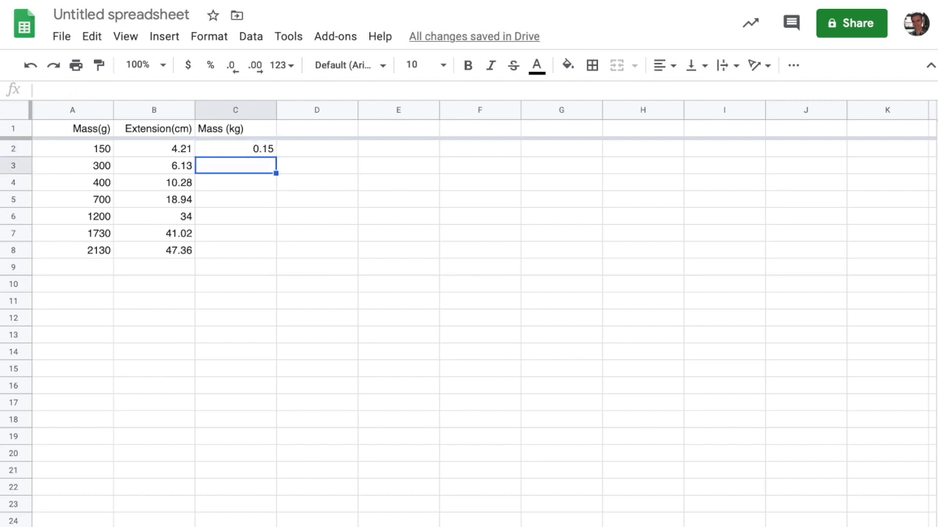
- Enter =A3/1000 in C3, giving 0.3 kg for the second reading
{"action": "type", "text": "=A2/10"}
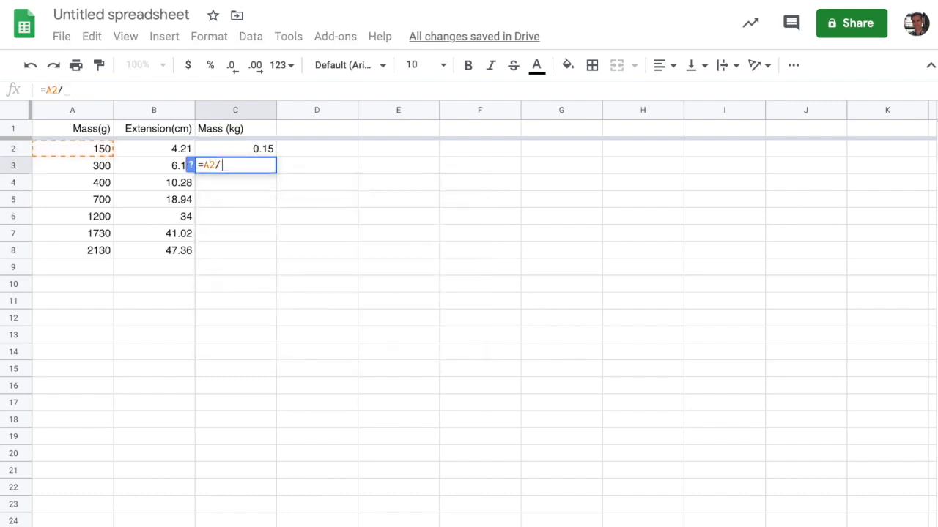
{"action": "key", "text": "BackSpace"}
{"action": "key", "text": "BackSpace"}
{"action": "key", "text": "BackSpace"}
{"action": "key", "text": "BackSpace"}
{"action": "type", "text": "3/1000"}
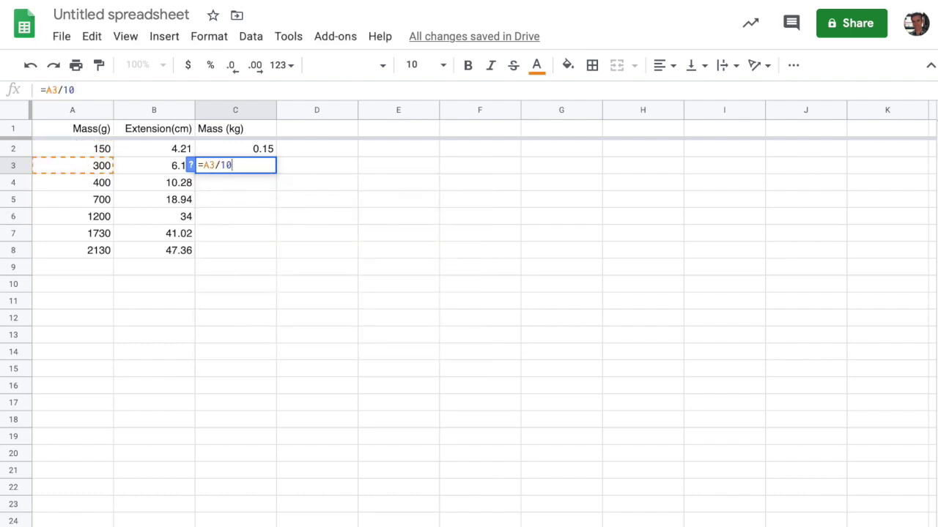
{"action": "key", "text": "Return"}
{"action": "key", "text": "Up"}
{"action": "key", "text": "Down"}
{"action": "key", "text": "Down"}
{"action": "key", "text": "Down"}
{"action": "key", "text": "Down"}
{"action": "key", "text": "Down"}
{"action": "key", "text": "Down"}
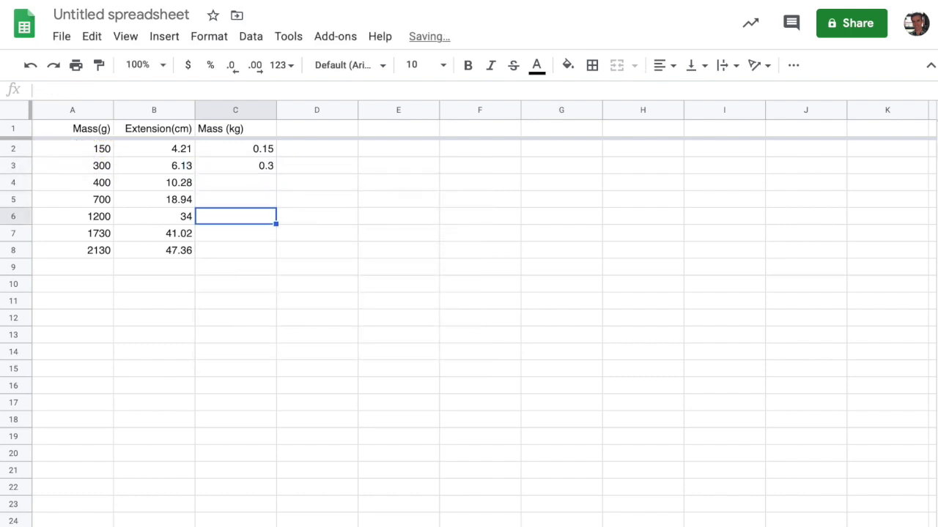
{"action": "key", "text": "Up"}
{"action": "key", "text": "Up"}
{"action": "key", "text": "Up"}
{"action": "key", "text": "Up"}
{"action": "key", "text": "Up"}
{"action": "key", "text": "Up"}
{"action": "key", "text": "Up"}
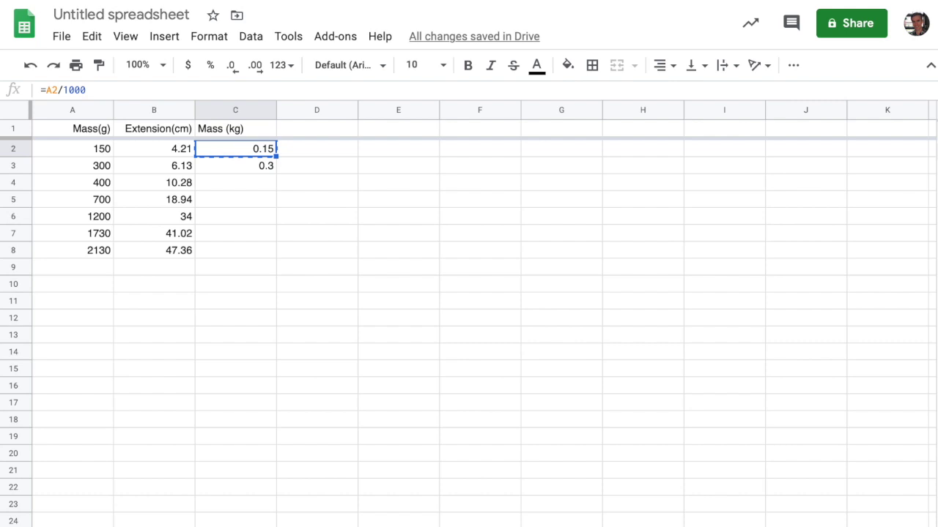
{"action": "left_click", "coordinate": [235, 165]}
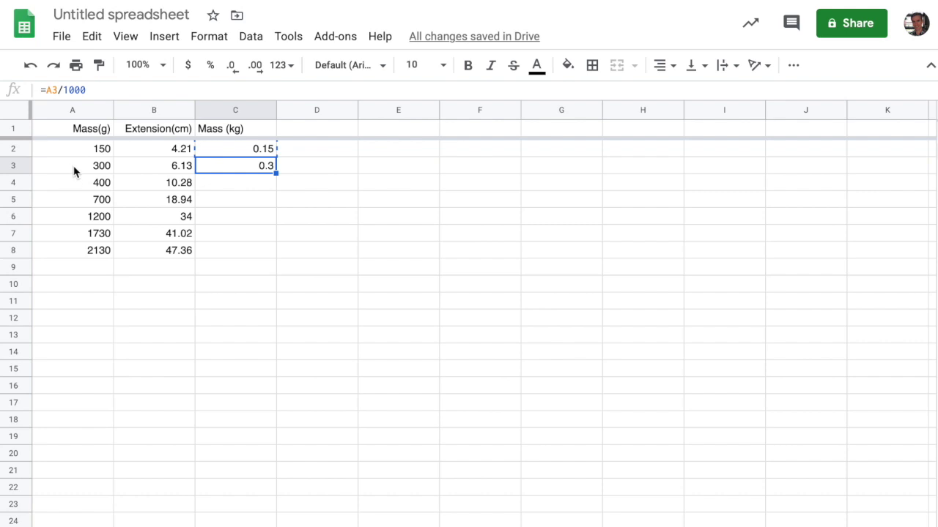
- Paste the kilogram formula into C3:C8 and check the converted values up to 2.13
{"action": "left_click", "coordinate": [262, 153]}
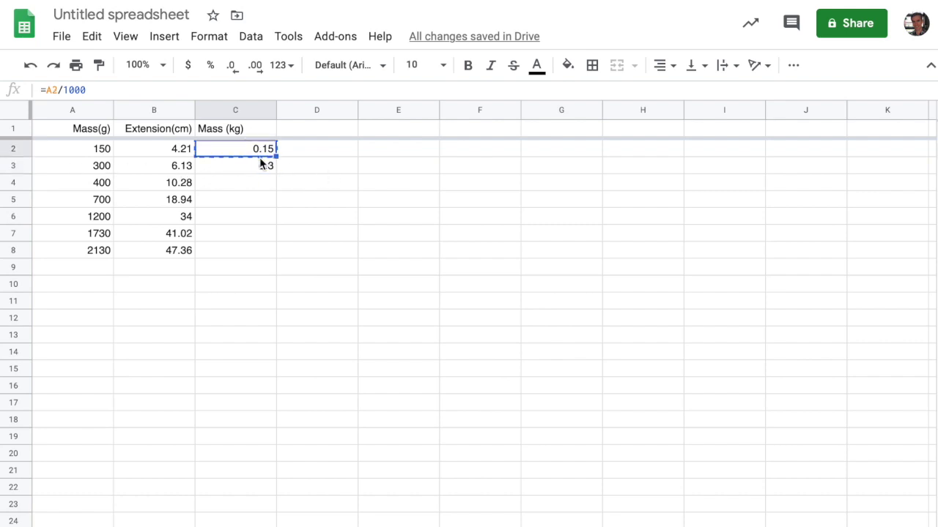
{"action": "left_click", "coordinate": [257, 170]}
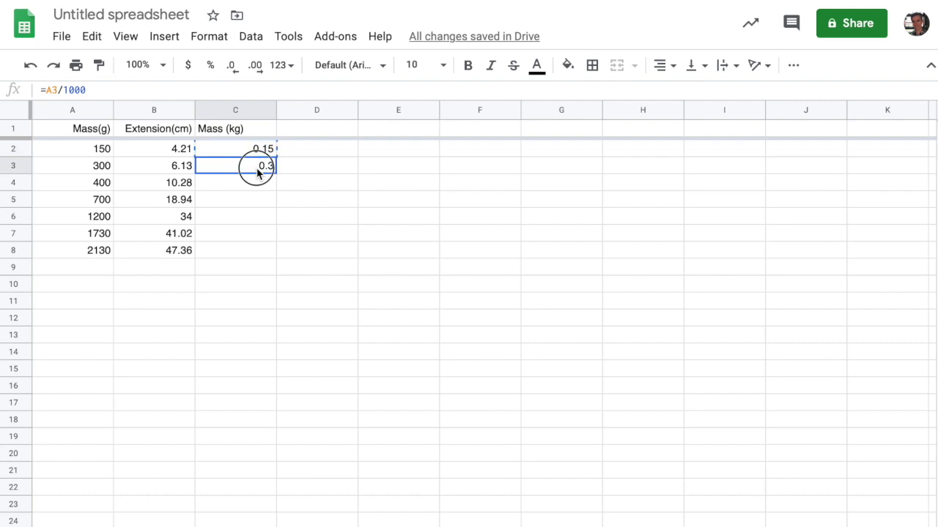
{"action": "left_click", "coordinate": [259, 250], "text": "shift"}
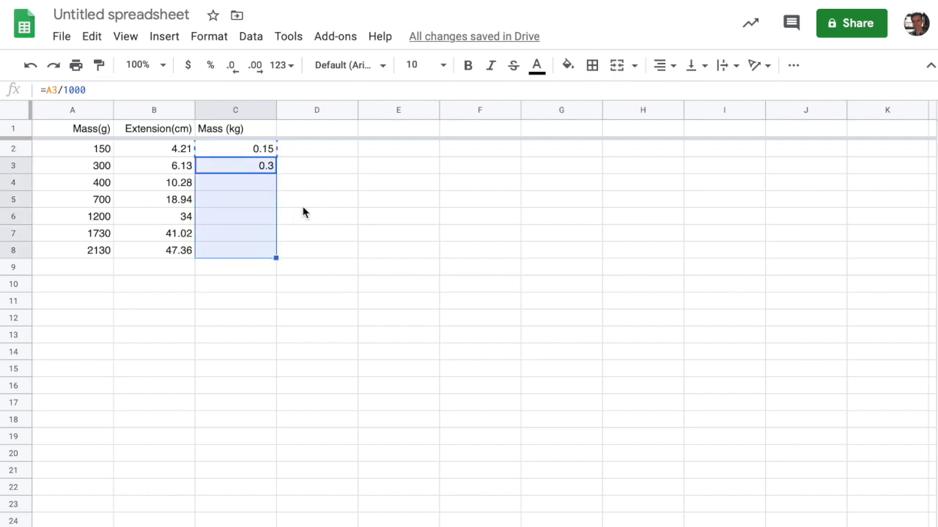
{"action": "key", "text": "ctrl+v"}
{"action": "left_click", "coordinate": [250, 199]}
{"action": "left_click", "coordinate": [247, 184]}
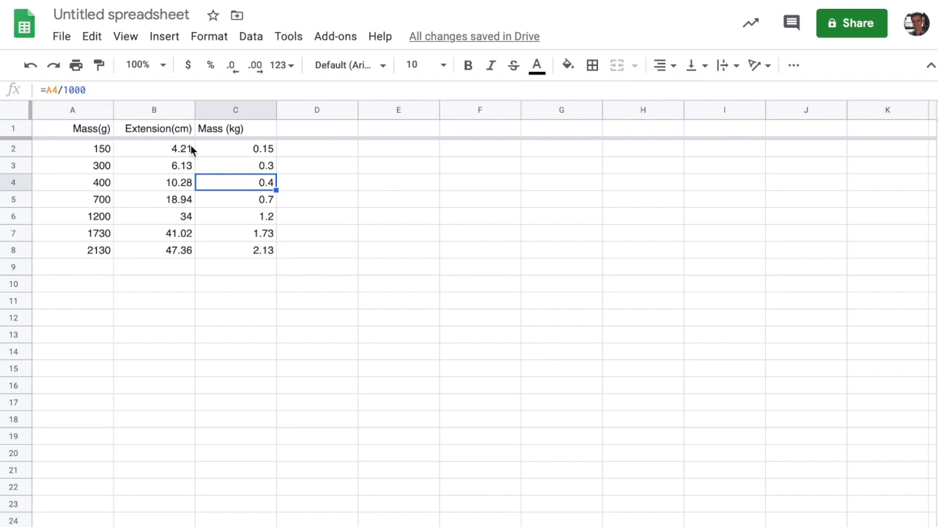
{"action": "key", "text": "Down"}
{"action": "key", "text": "Down"}
{"action": "key", "text": "Down"}
{"action": "key", "text": "Down"}
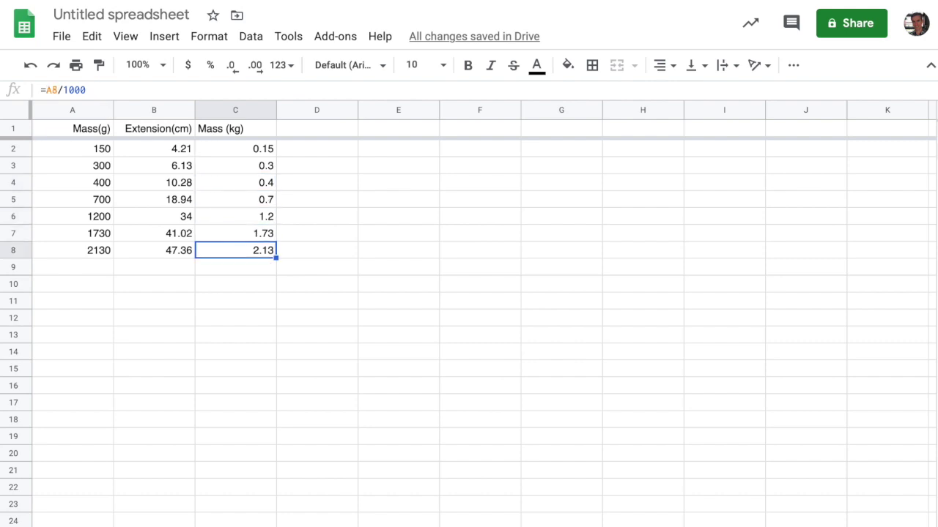
{"action": "left_click", "coordinate": [317, 249]}
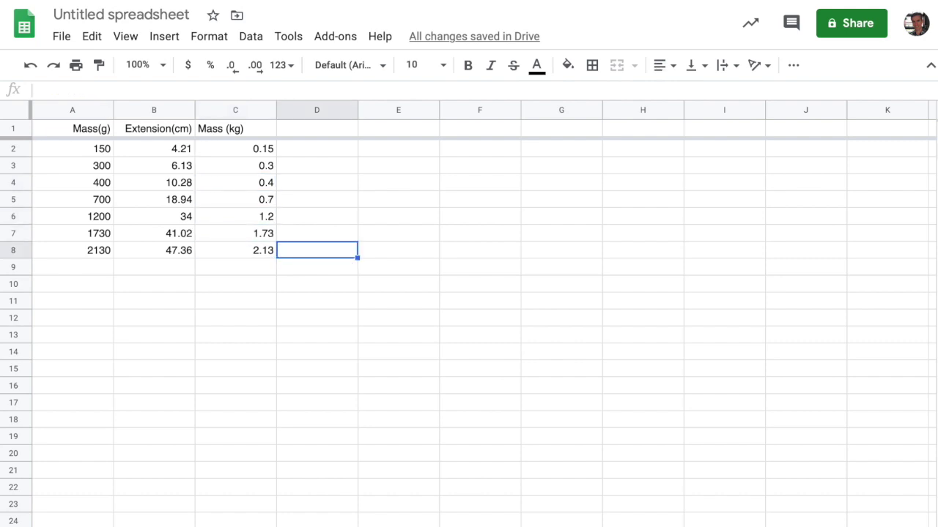
{"action": "key", "text": "Left"}
{"action": "key", "text": "Up"}
{"action": "key", "text": "Up"}
{"action": "key", "text": "Up"}
{"action": "key", "text": "Up"}
{"action": "key", "text": "Up"}
{"action": "key", "text": "Up"}
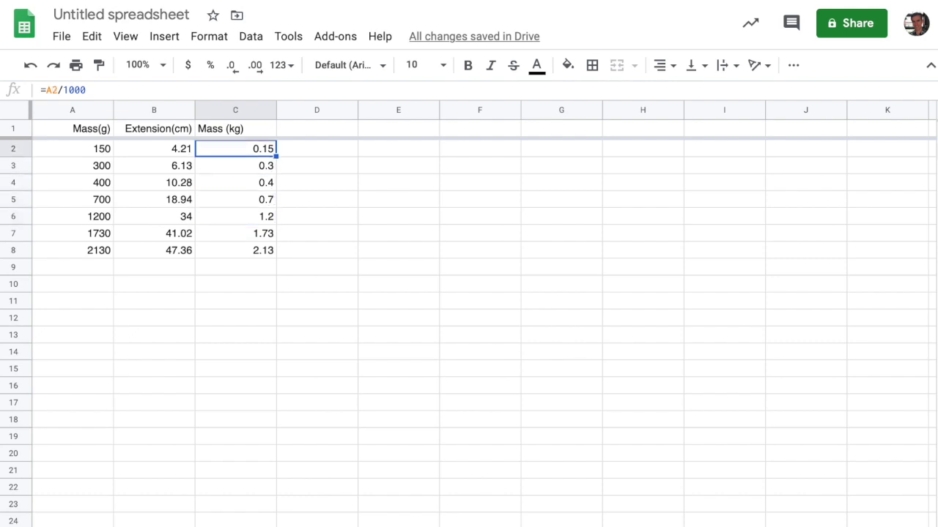
{"action": "key", "text": "Right"}
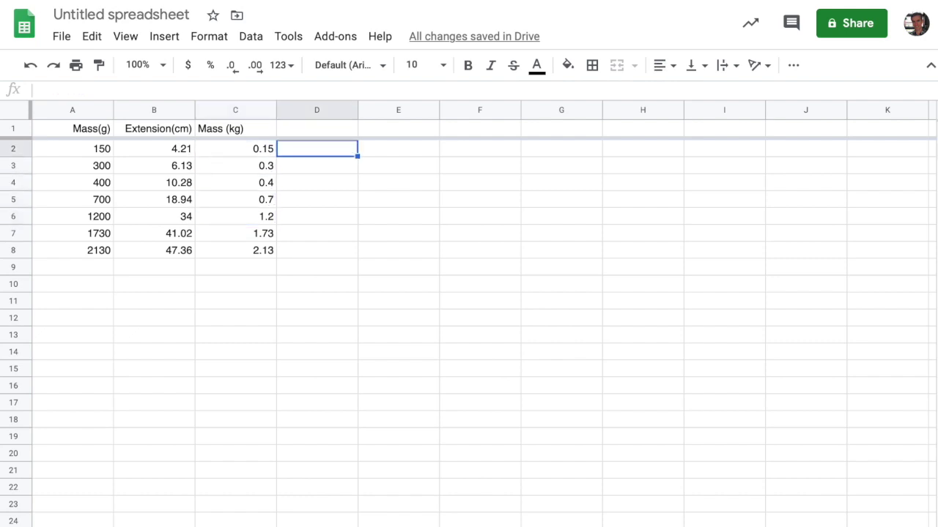
{"action": "type", "text": "="}
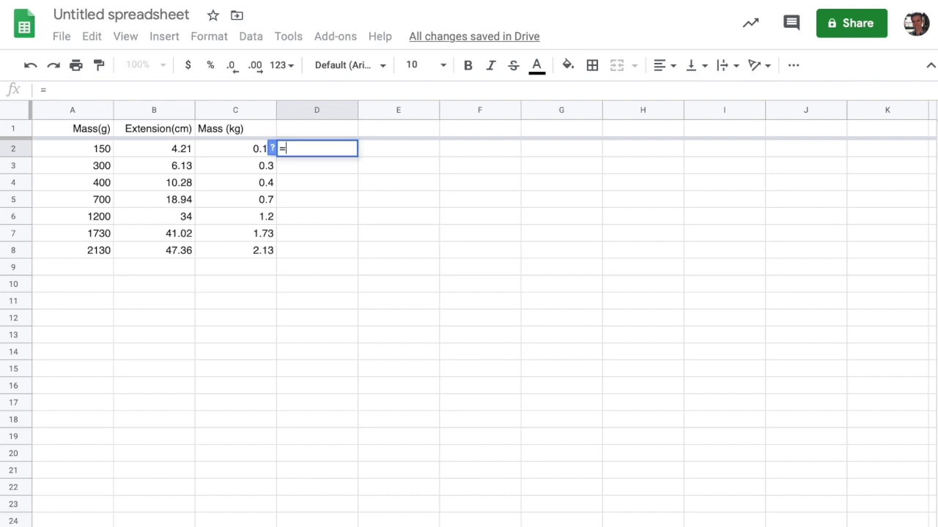
{"action": "left_click", "coordinate": [86, 151]}
{"action": "type", "text": "/1000"}
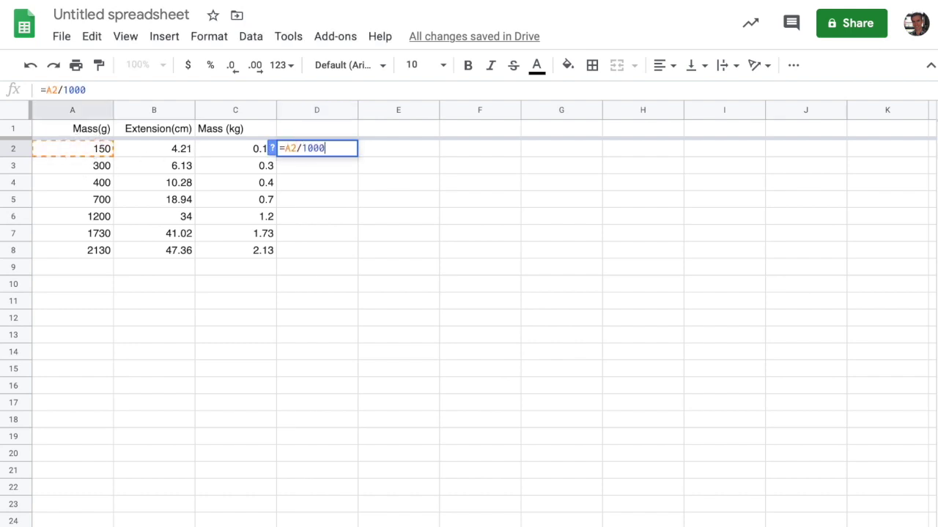
{"action": "key", "text": "Return"}
{"action": "key", "text": "Up"}
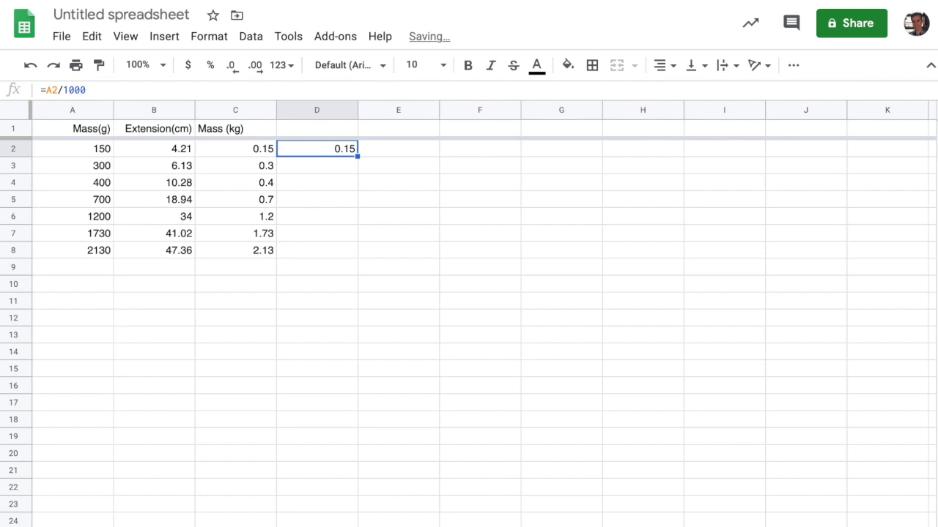
{"action": "left_click", "coordinate": [317, 166]}
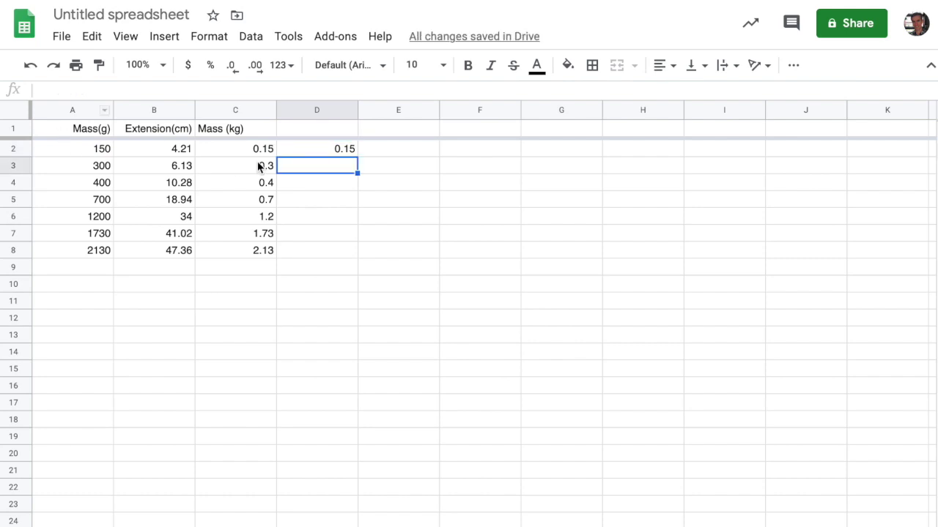
{"action": "left_click", "coordinate": [324, 148]}
{"action": "left_click", "coordinate": [321, 166]}
{"action": "left_click", "coordinate": [318, 149]}
{"action": "key", "text": "ctrl+c"}
{"action": "left_click", "coordinate": [326, 167]}
{"action": "key", "text": "ctrl+v"}
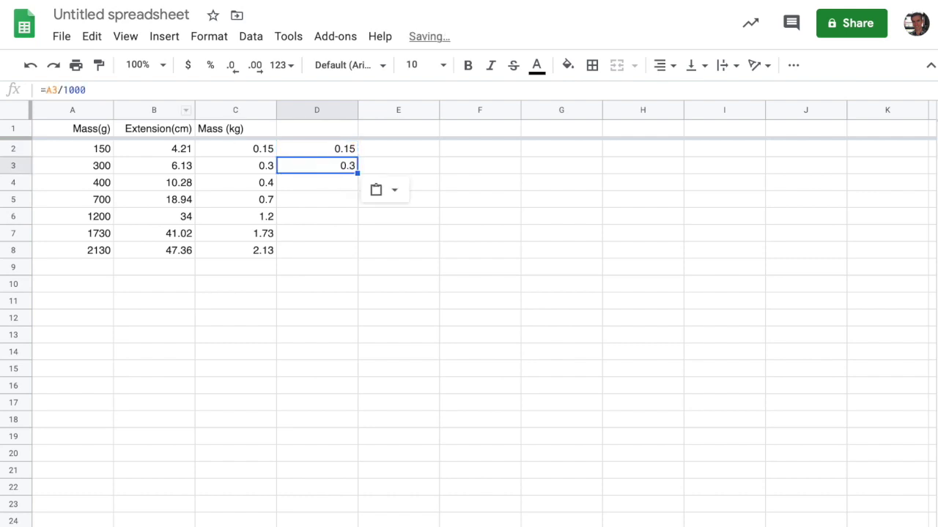
{"action": "double_click", "coordinate": [51, 89]}
{"action": "left_click", "coordinate": [318, 198]}
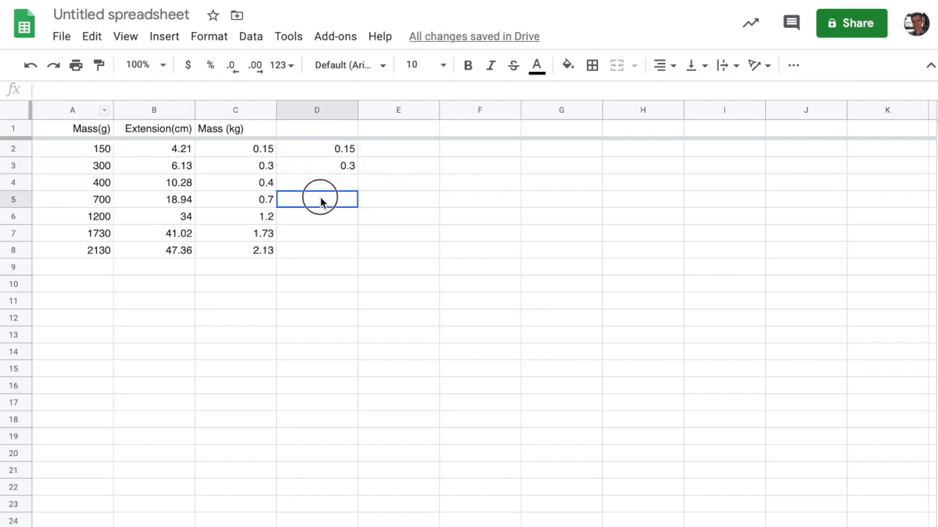
{"action": "left_click", "coordinate": [321, 148]}
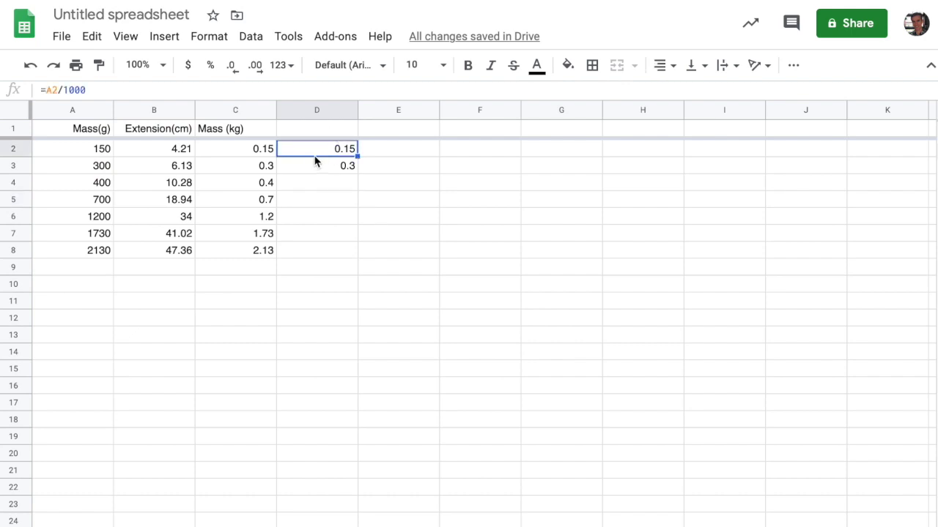
{"action": "left_click", "coordinate": [42, 90]}
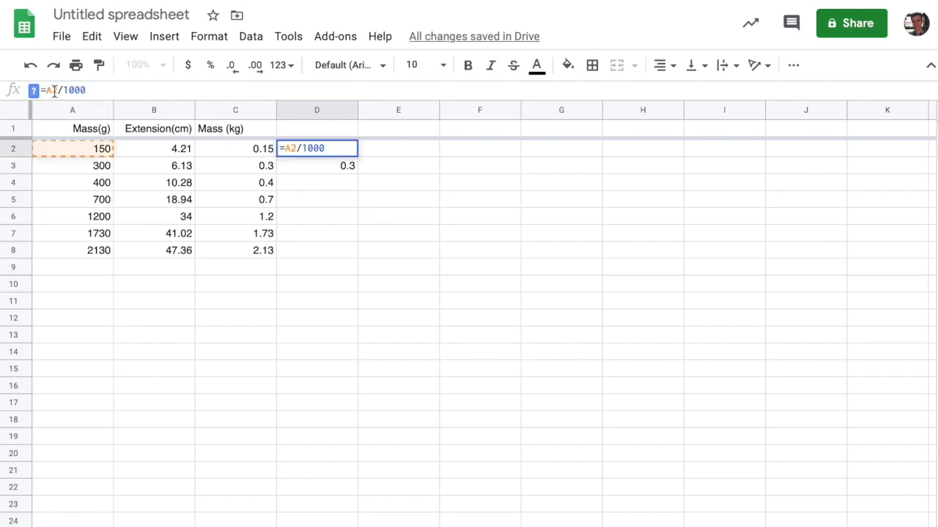
{"action": "type", "text": "$A$"}
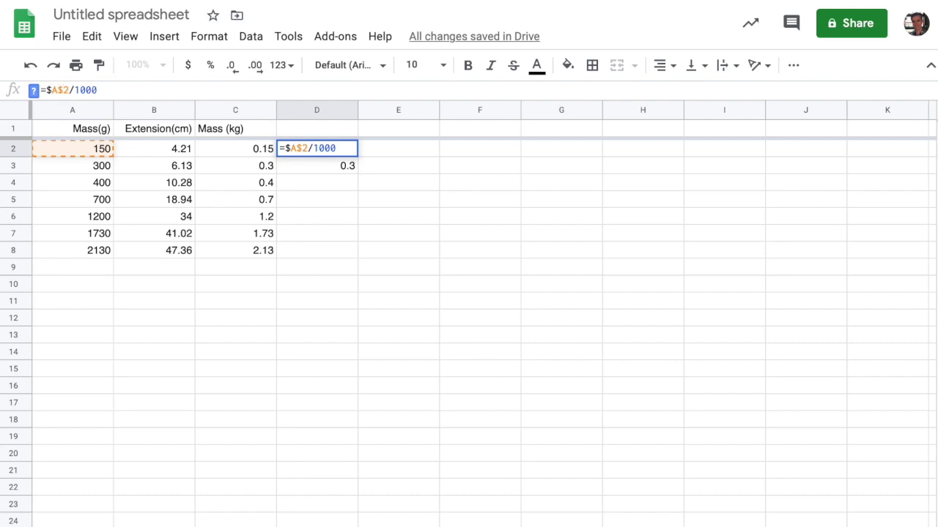
{"action": "key", "text": "Return"}
{"action": "left_click", "coordinate": [316, 148]}
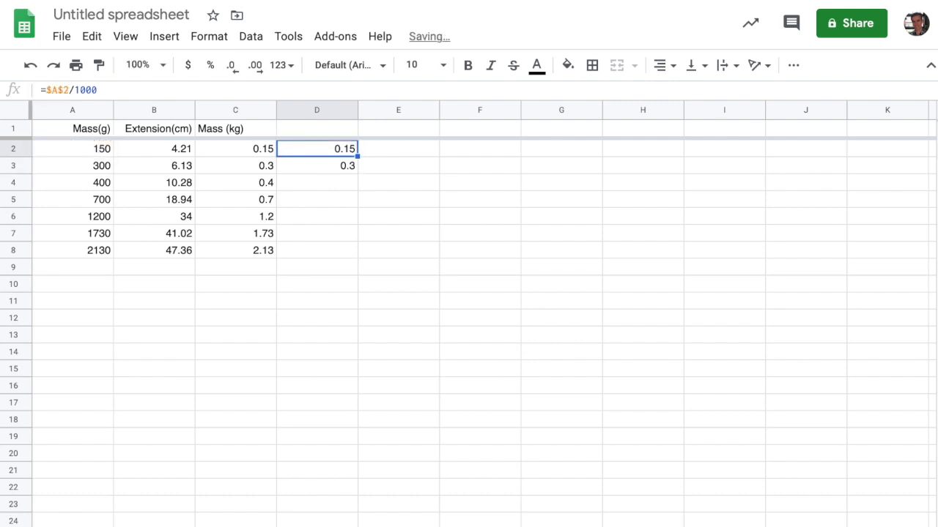
{"action": "left_click_drag", "start_coordinate": [316, 165], "coordinate": [317, 250]}
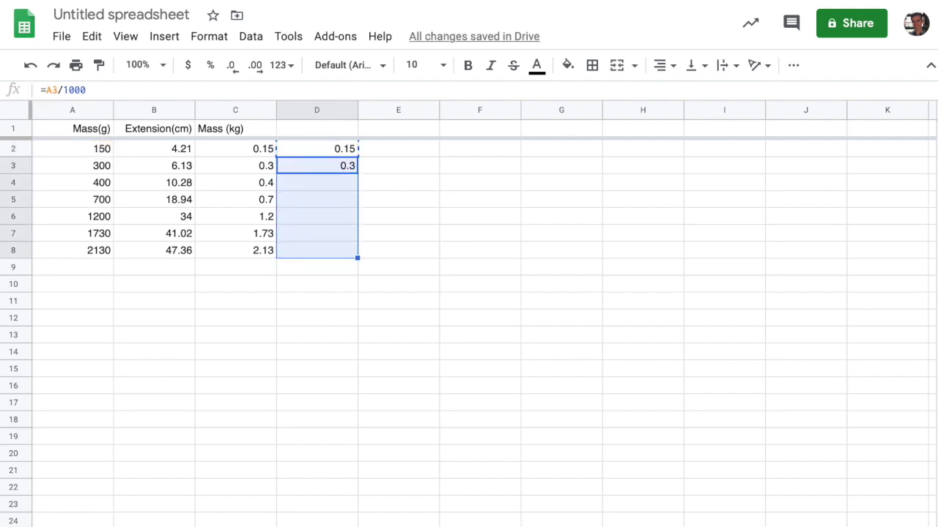
{"action": "key", "text": "ctrl+v"}
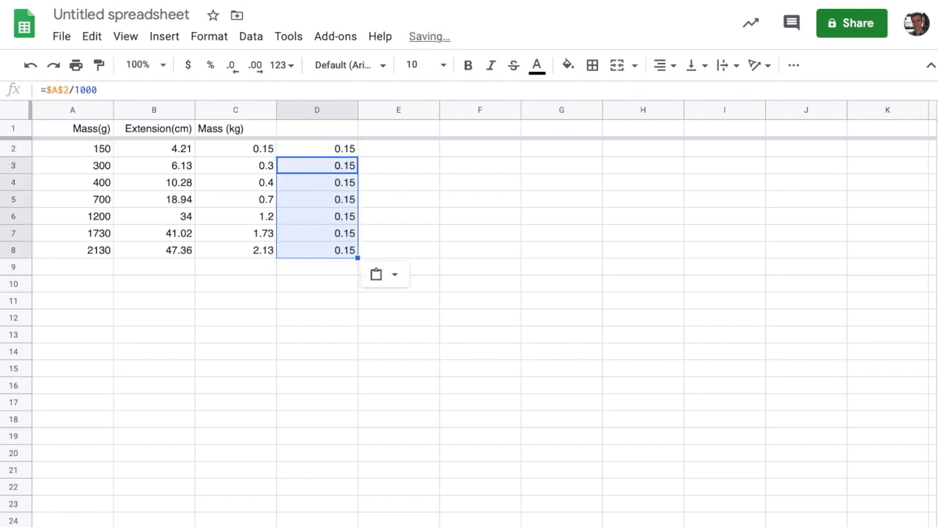
{"action": "left_click", "coordinate": [329, 178]}
{"action": "left_click", "coordinate": [331, 203]}
{"action": "left_click", "coordinate": [334, 234]}
{"action": "left_click", "coordinate": [332, 249]}
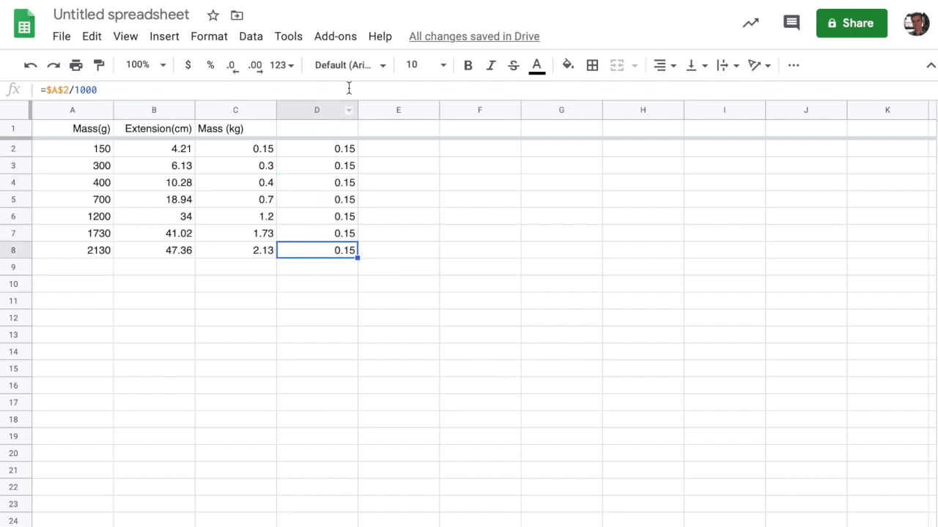
{"action": "left_click", "coordinate": [325, 111]}
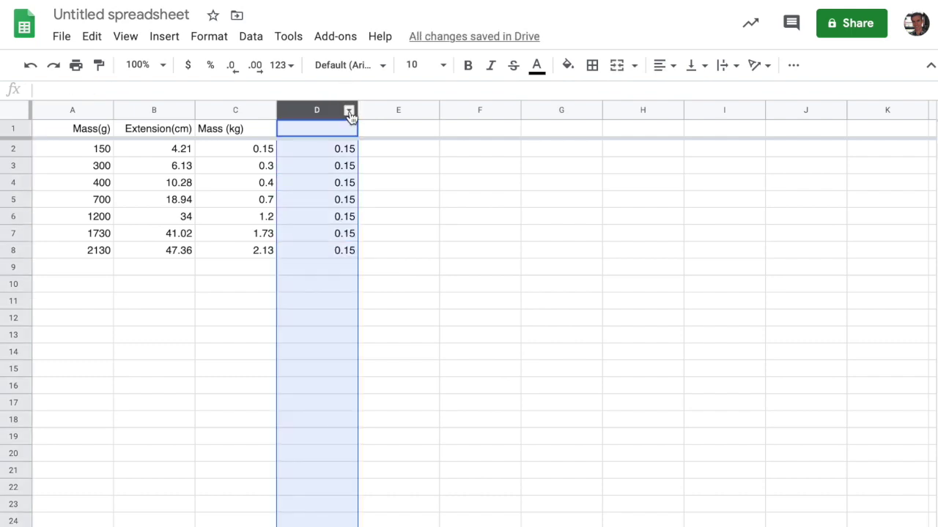
{"action": "key", "text": "Delete"}
{"action": "left_click", "coordinate": [306, 152]}
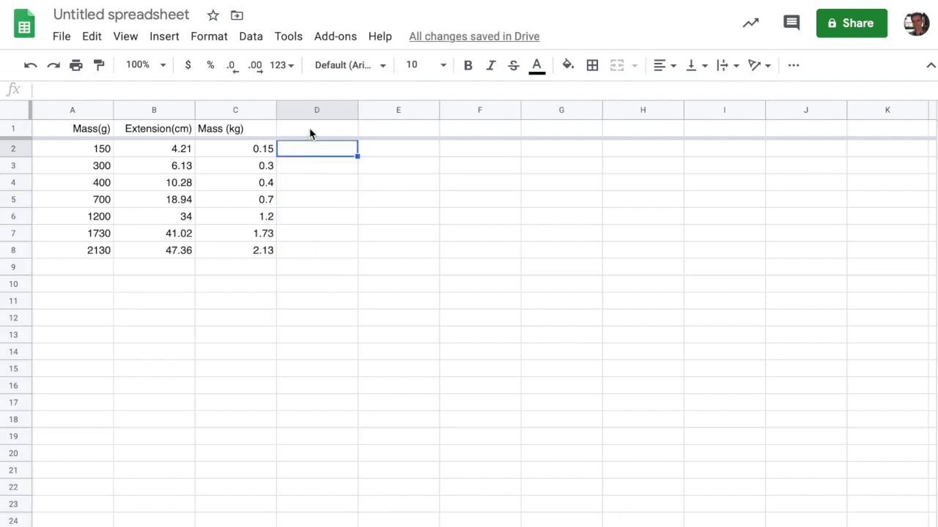
- Head column D with Weight (N), replacing the initial word Force
{"action": "left_click", "coordinate": [310, 130]}
{"action": "key", "text": "Left"}
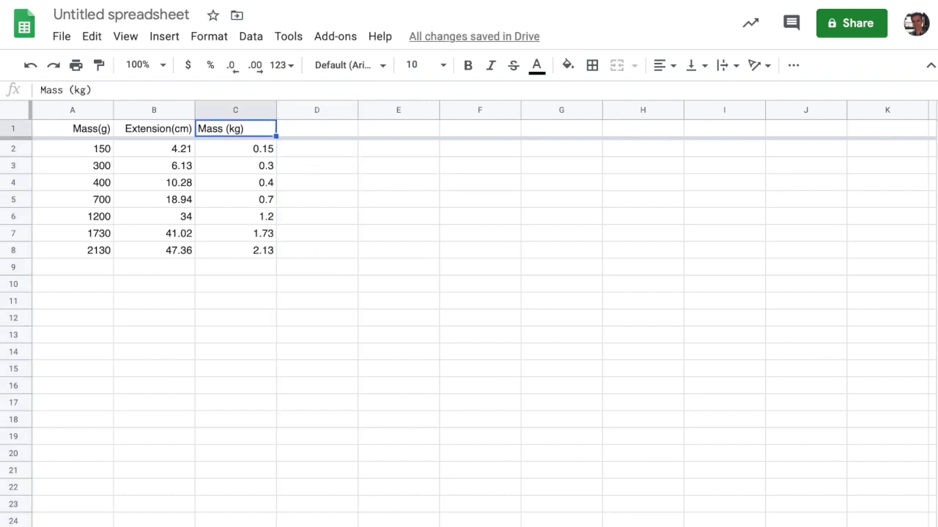
{"action": "left_click", "coordinate": [317, 129]}
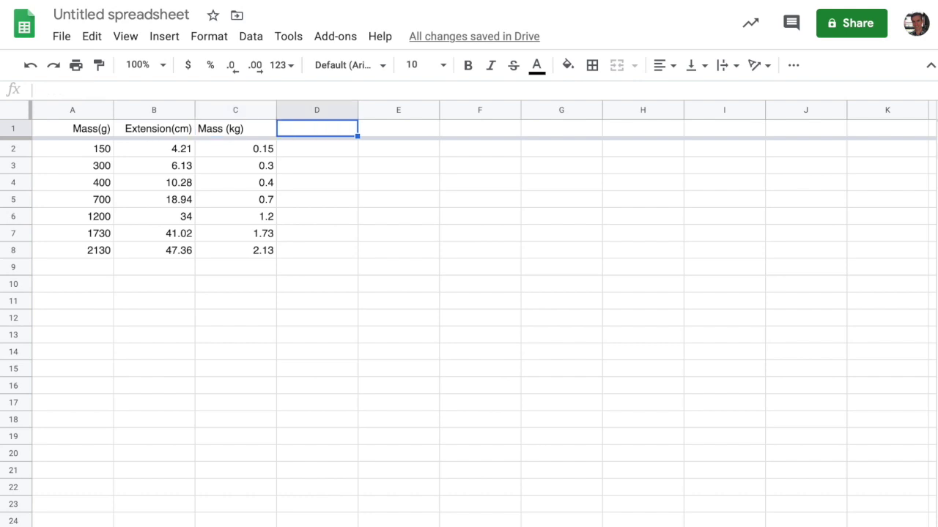
{"action": "type", "text": "Force"}
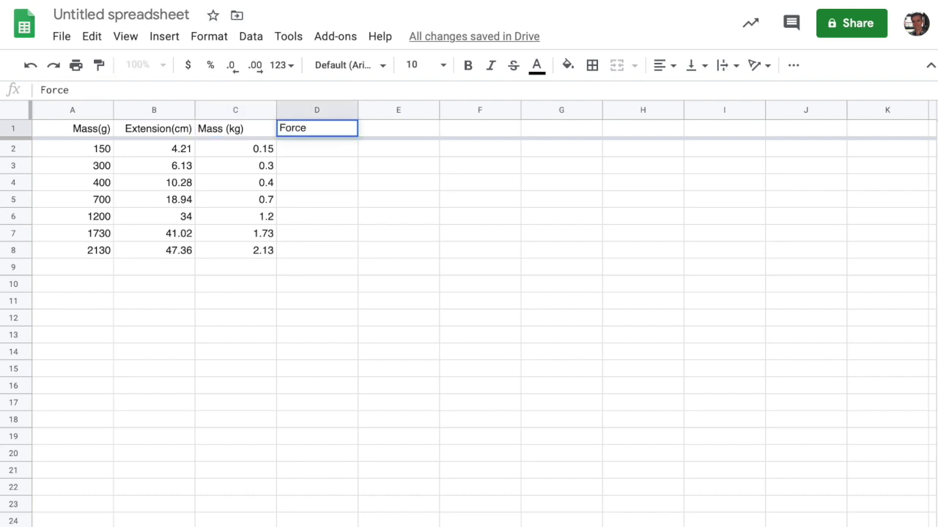
{"action": "key", "text": "BackSpace"}
{"action": "key", "text": "BackSpace"}
{"action": "key", "text": "BackSpace"}
{"action": "key", "text": "BackSpace"}
{"action": "key", "text": "BackSpace"}
{"action": "type", "text": "We"}
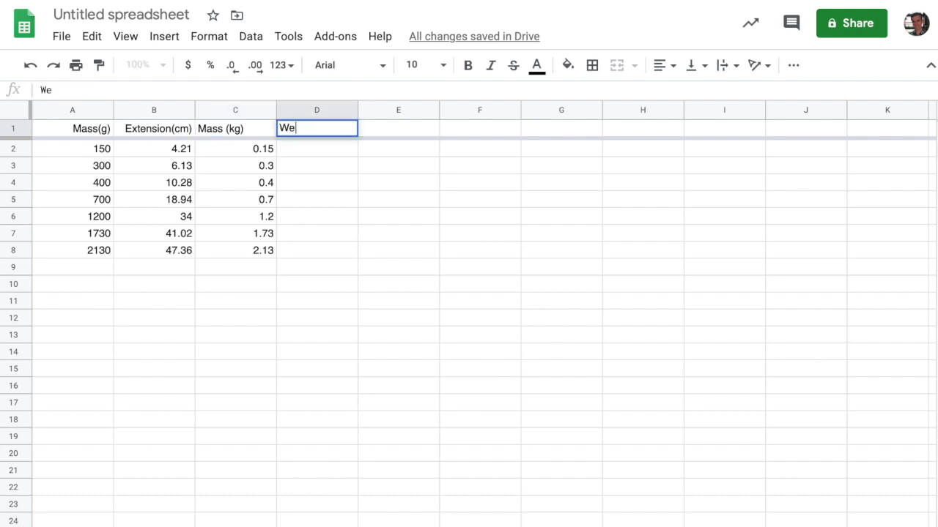
{"action": "type", "text": "ight (N)"}
{"action": "key", "text": "Return"}
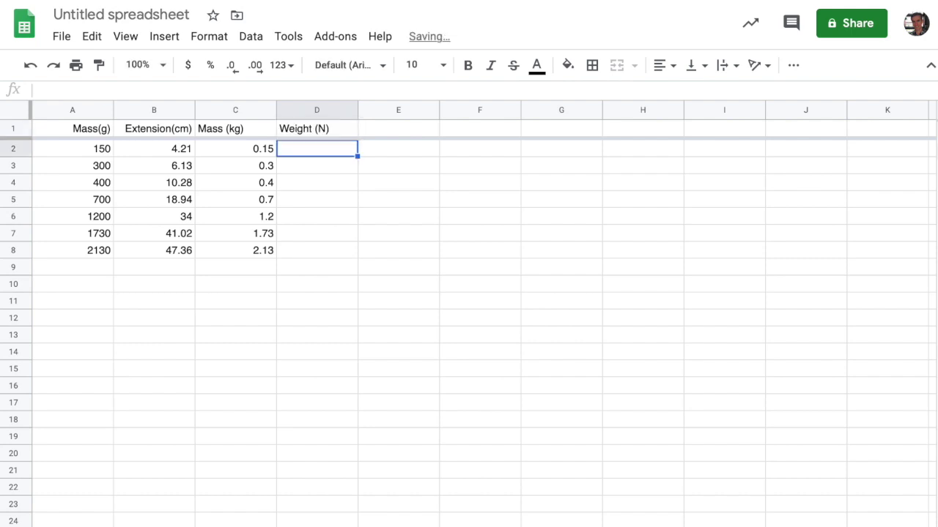
- Enter =C2*9.81 in D2 and paste it into D3:D8, giving 1.4715 to 20.8953 N
{"action": "type", "text": "="}
{"action": "left_click", "coordinate": [244, 151]}
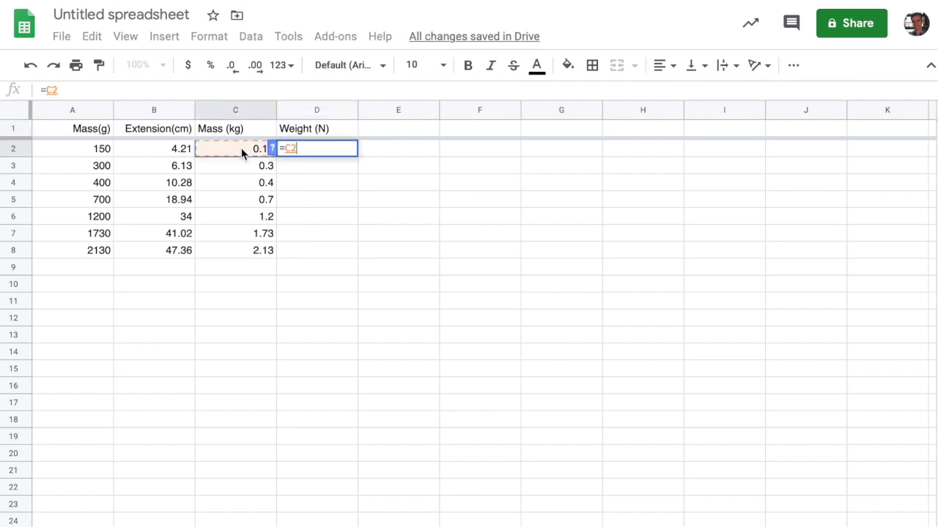
{"action": "type", "text": "*"}
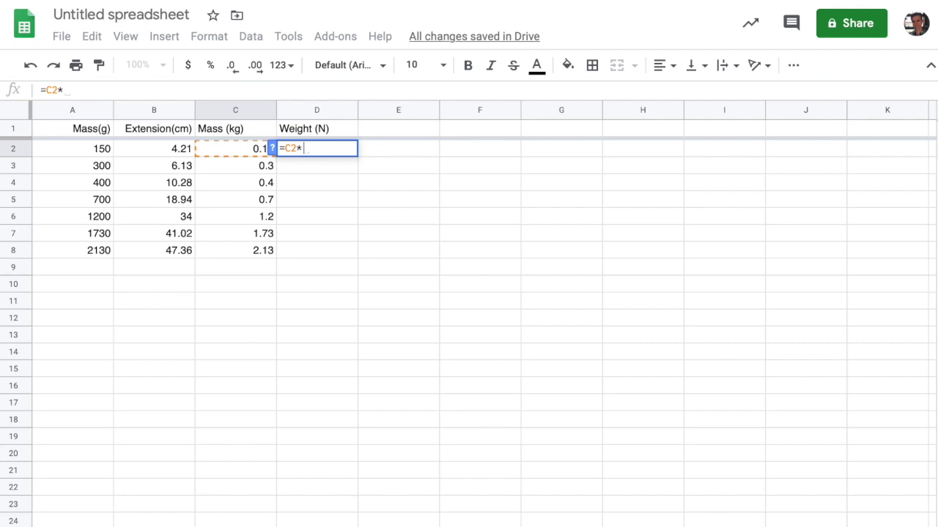
{"action": "type", "text": "9"}
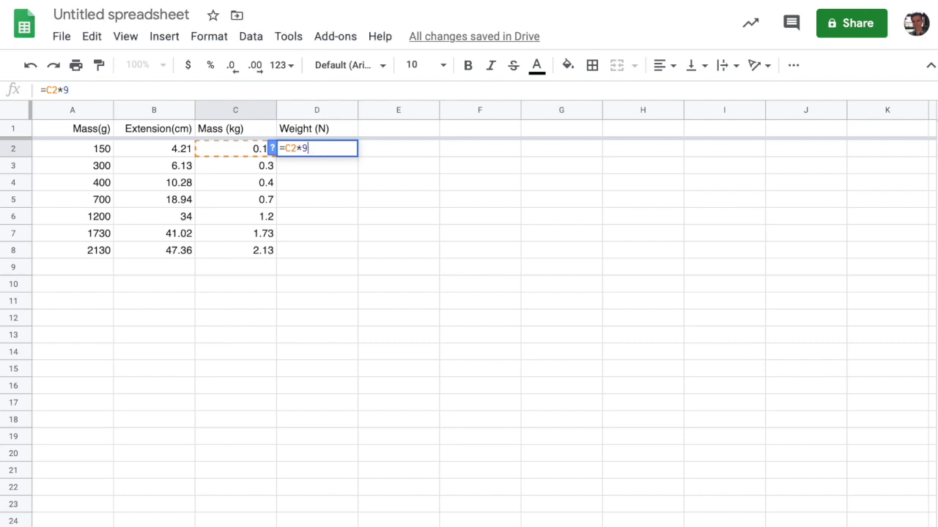
{"action": "type", "text": ".81"}
{"action": "key", "text": "Return"}
{"action": "key", "text": "Up"}
{"action": "key", "text": "ctrl+c"}
{"action": "key", "text": "Down"}
{"action": "key", "text": "shift+Down"}
{"action": "key", "text": "shift+Down"}
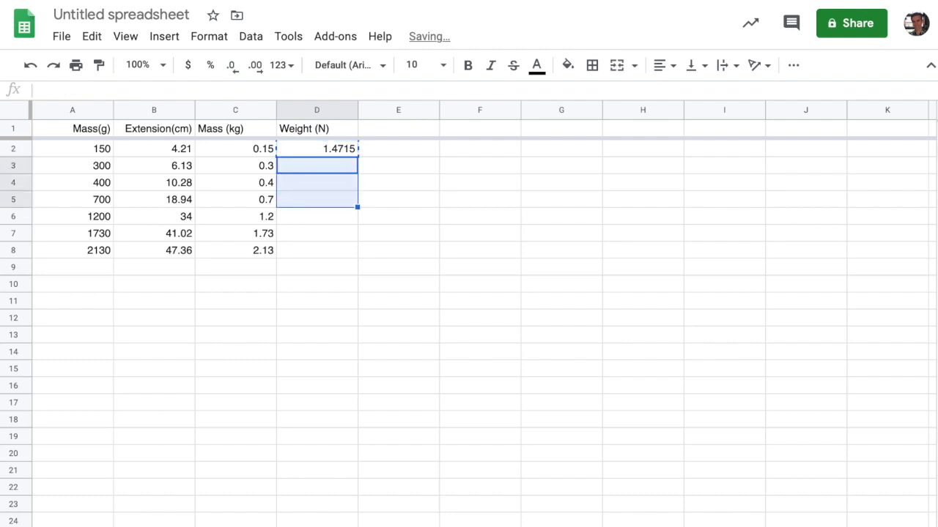
{"action": "key", "text": "shift+Down"}
{"action": "key", "text": "shift+Down"}
{"action": "key", "text": "shift+Down"}
{"action": "key", "text": "ctrl+v"}
- Type the heading Extension (m) into cell E1
{"action": "key", "text": "Right"}
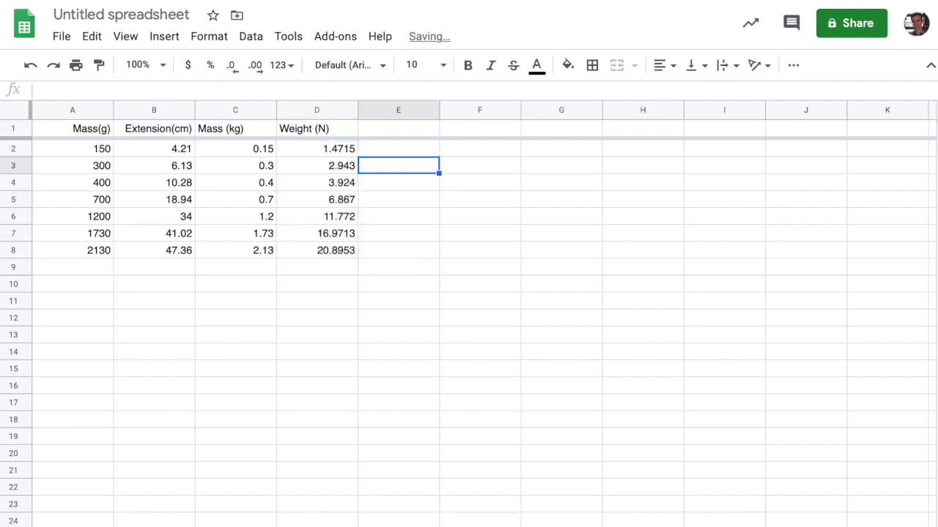
{"action": "key", "text": "Up"}
{"action": "key", "text": "Up"}
{"action": "type", "text": "Ex"}
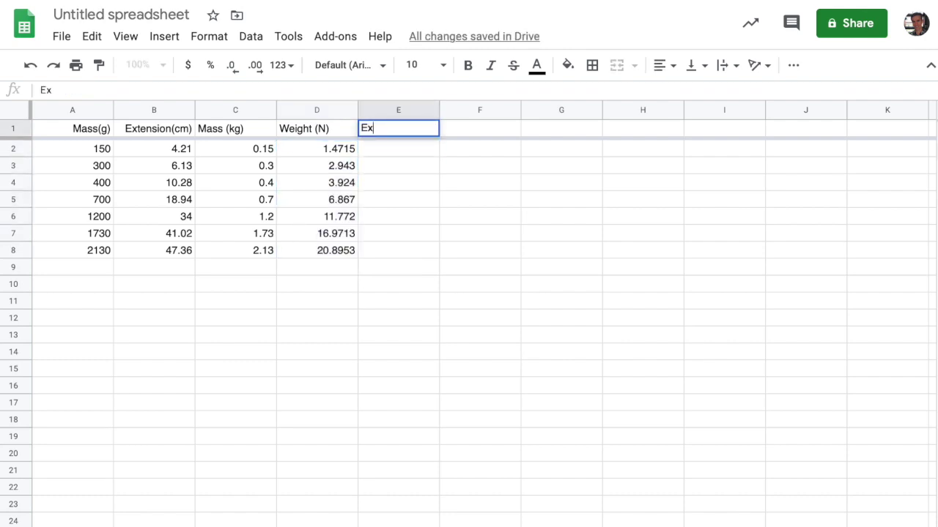
{"action": "type", "text": "tension (m)"}
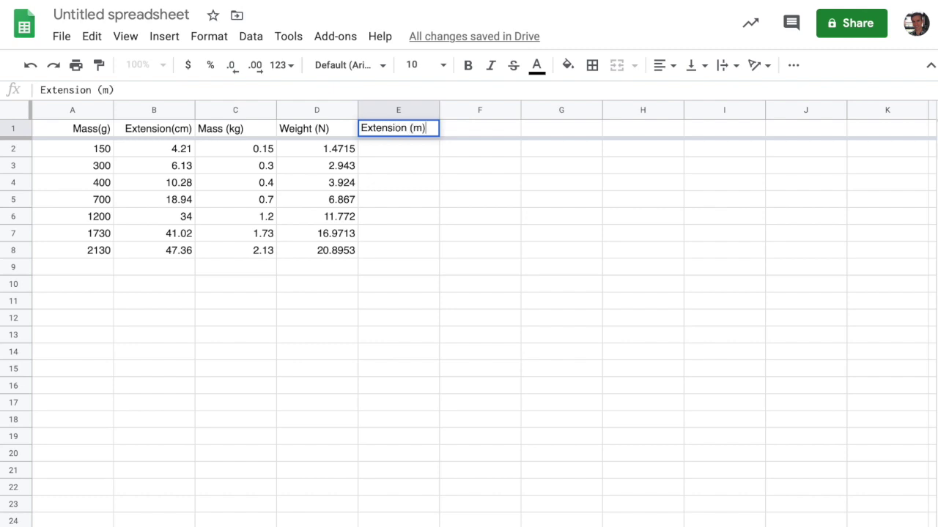
- Enter =B2/100 in E2 and fill it to E8, giving 0.0421 to 0.4736 m
{"action": "key", "text": "Return"}
{"action": "type", "text": "="}
{"action": "left_click", "coordinate": [174, 151]}
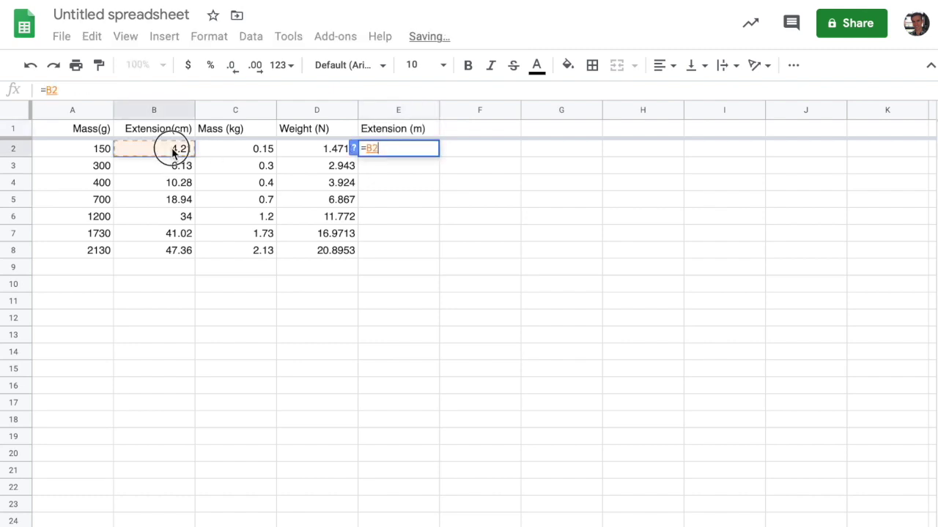
{"action": "type", "text": "/1000"}
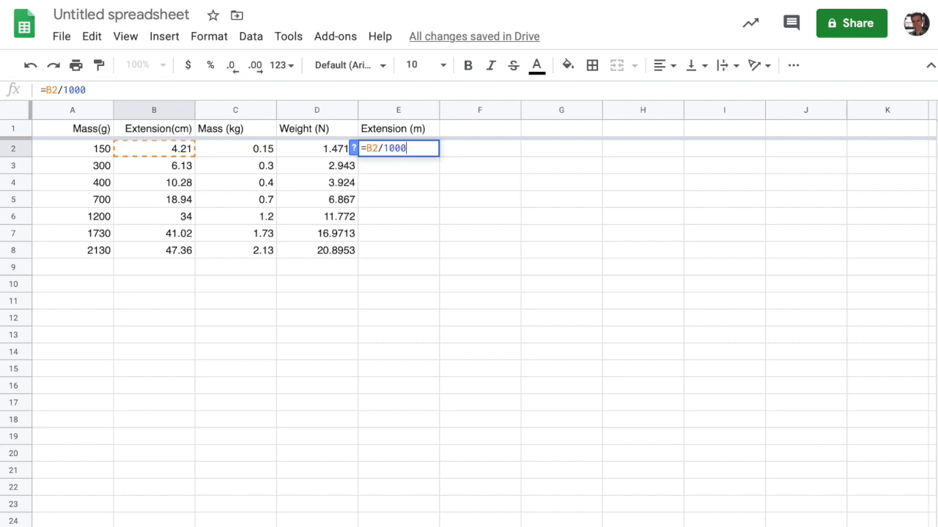
{"action": "key", "text": "Return"}
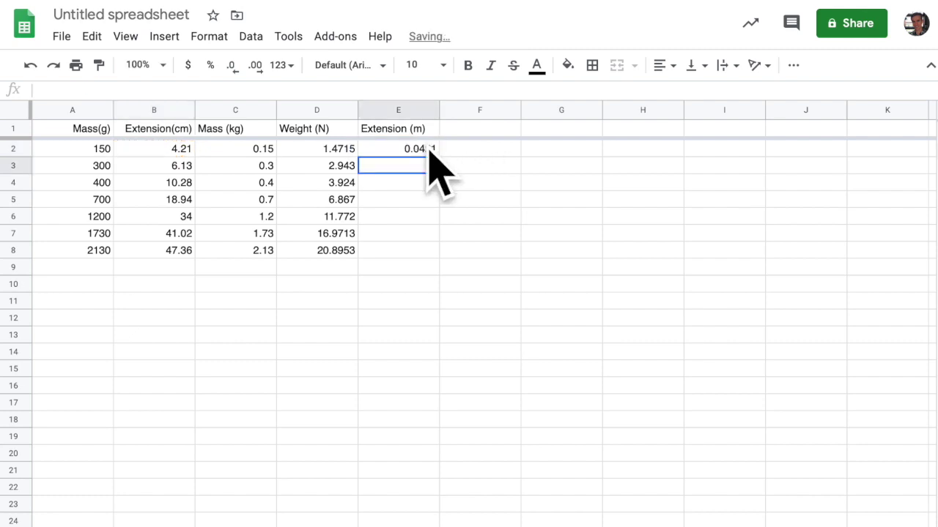
{"action": "left_click", "coordinate": [400, 150]}
{"action": "left_click", "coordinate": [400, 251], "text": "shift"}
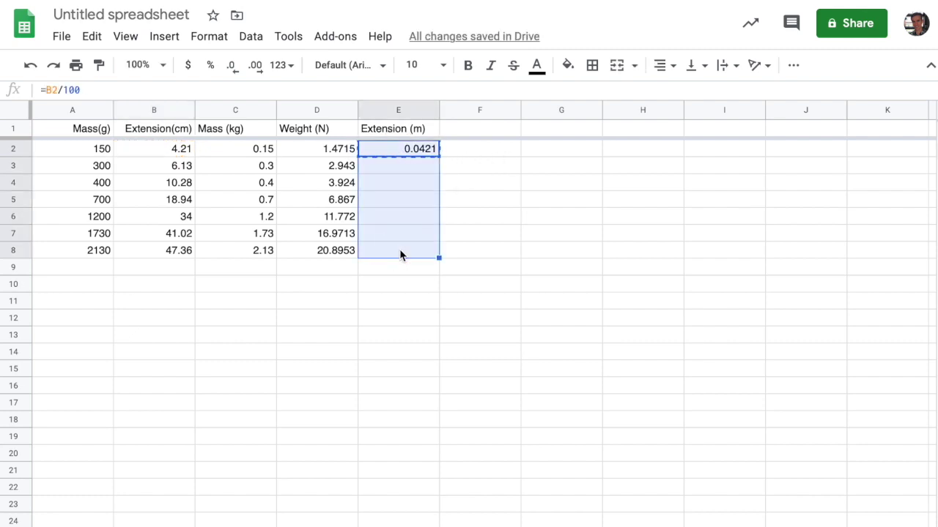
{"action": "key", "text": "ctrl+v"}
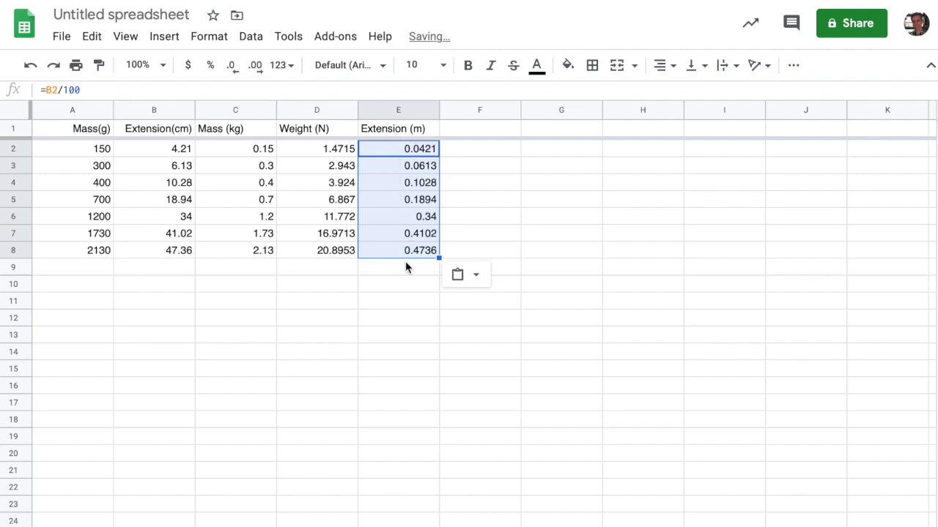
{"action": "left_click", "coordinate": [482, 231]}
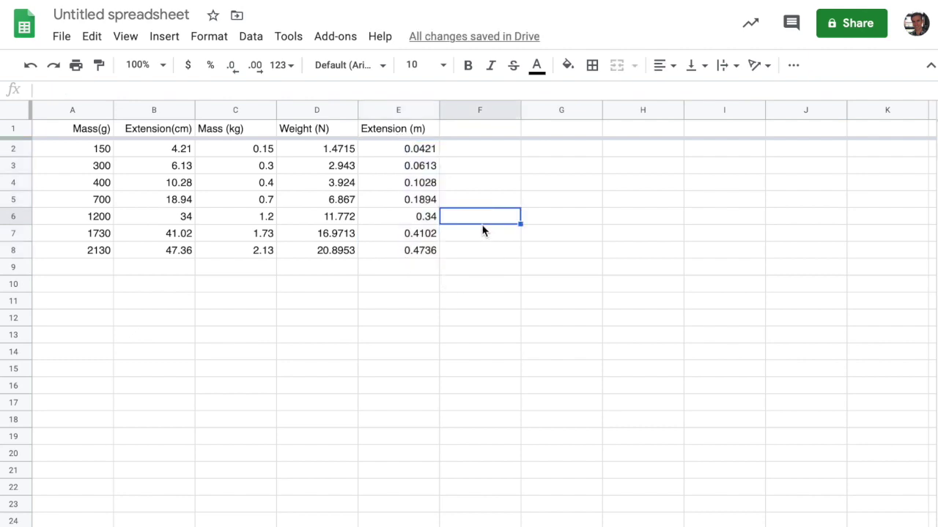
{"action": "left_click", "coordinate": [461, 150]}
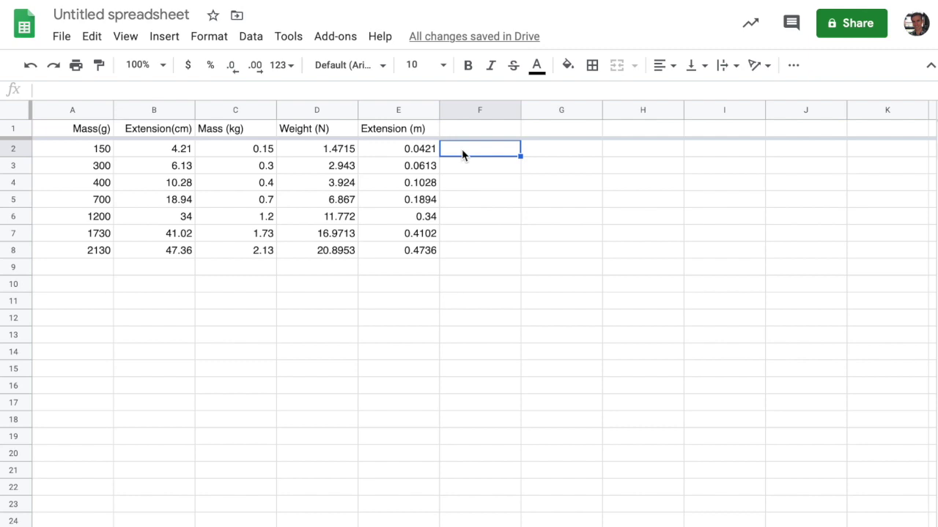
{"action": "type", "text": "="}
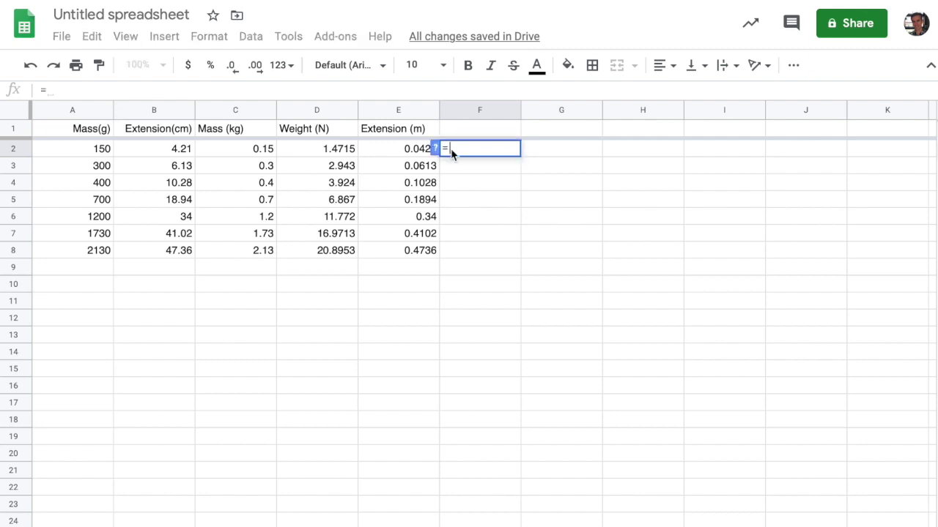
{"action": "left_click", "coordinate": [95, 154]}
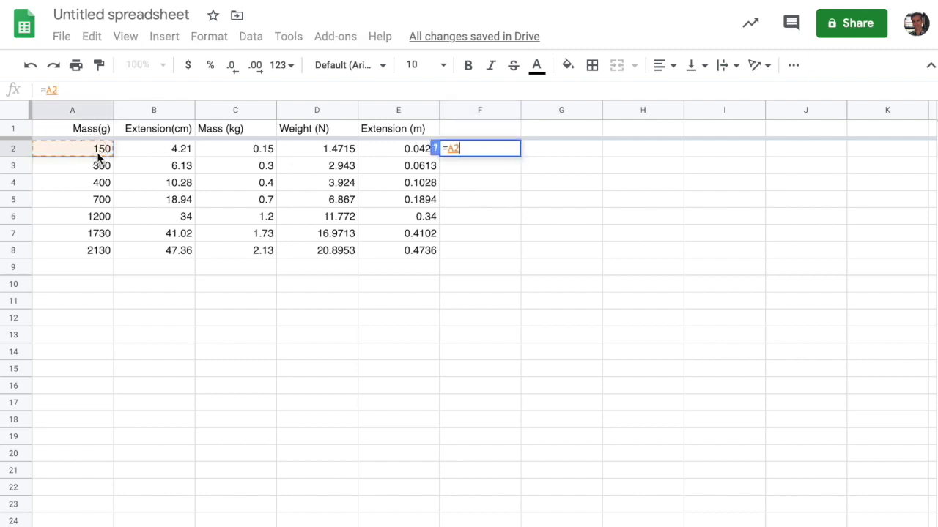
{"action": "type", "text": "^2"}
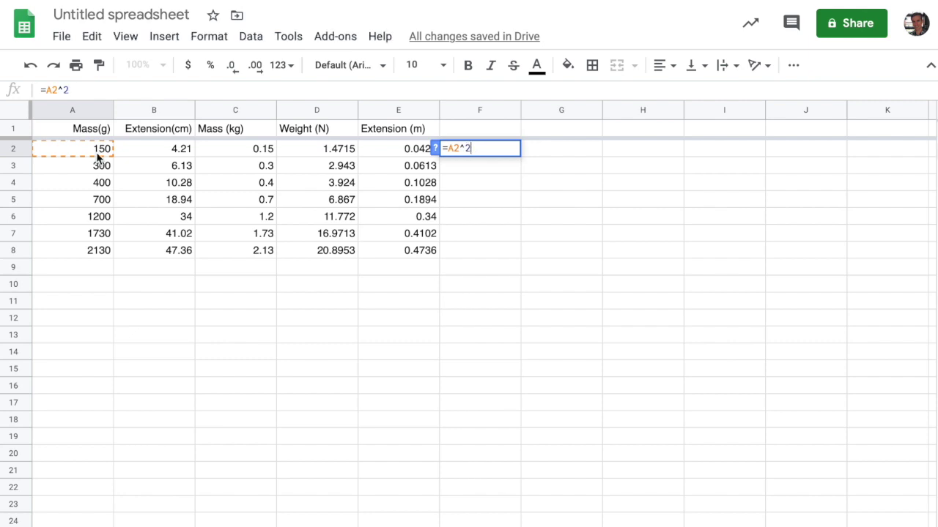
{"action": "key", "text": "Return"}
{"action": "key", "text": "Up"}
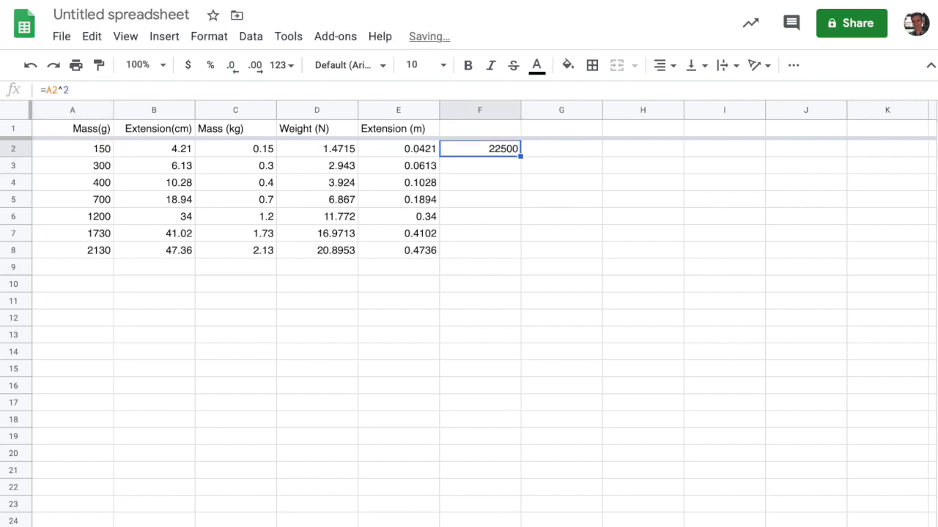
{"action": "left_click", "coordinate": [115, 91]}
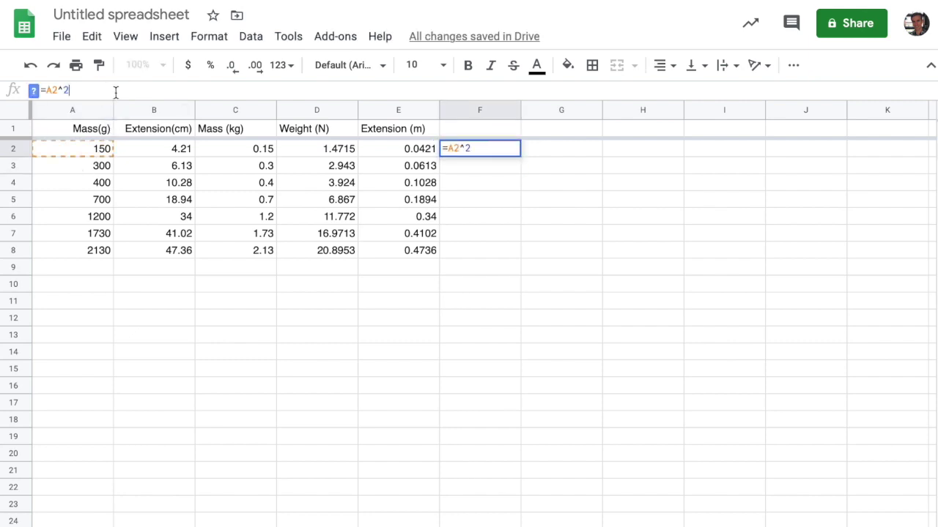
{"action": "key", "text": "BackSpace"}
{"action": "key", "text": "BackSpace"}
{"action": "type", "text": "+1"}
{"action": "key", "text": "Return"}
{"action": "key", "text": "Up"}
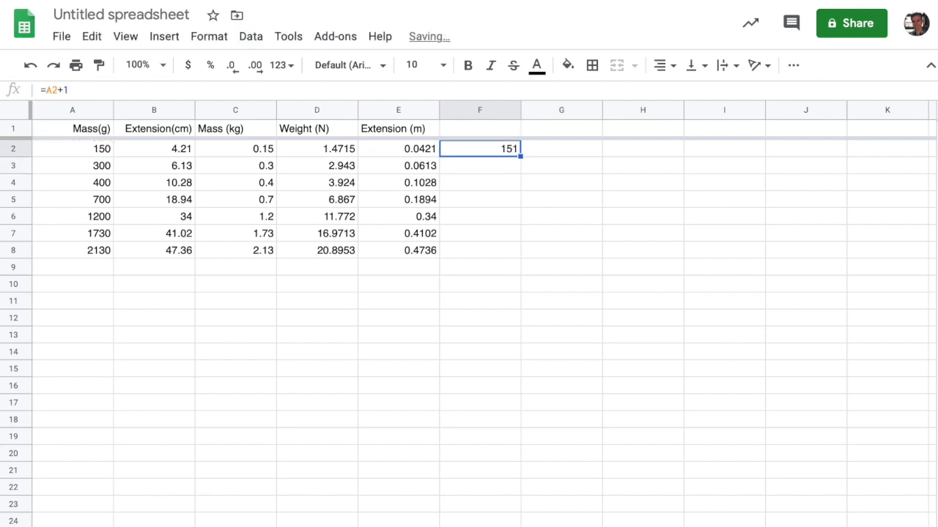
{"action": "left_click", "coordinate": [94, 90]}
{"action": "key", "text": "BackSpace"}
{"action": "key", "text": "BackSpace"}
{"action": "type", "text": "-1"}
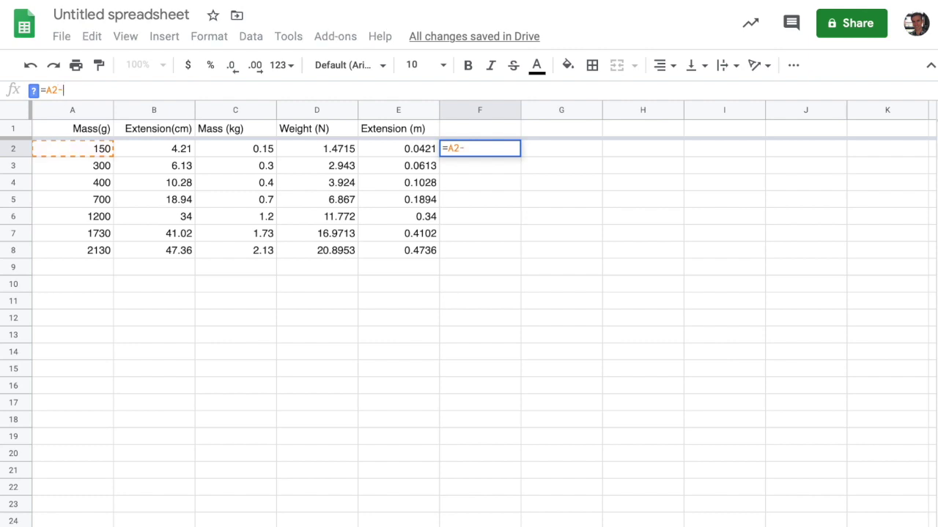
{"action": "key", "text": "Return"}
{"action": "key", "text": "Up"}
{"action": "key", "text": "Delete"}
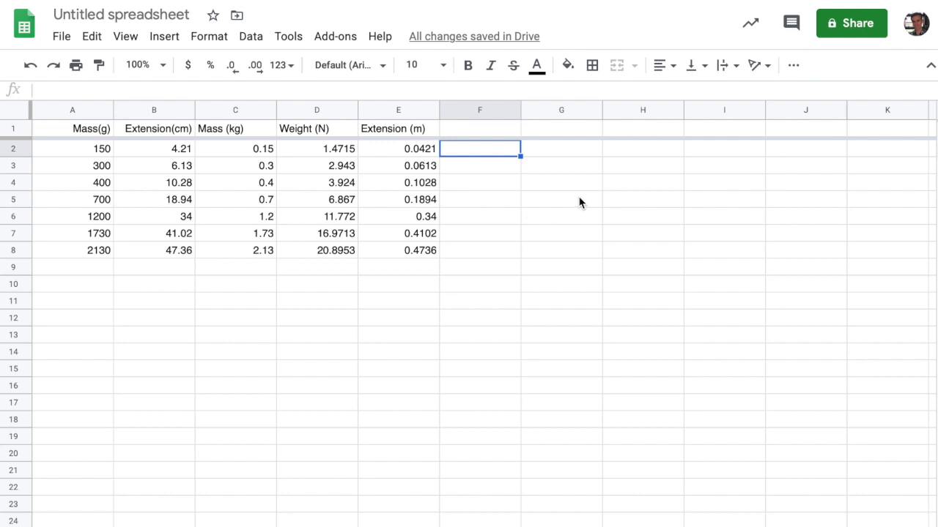
{"action": "left_click", "coordinate": [491, 174]}
{"action": "left_click", "coordinate": [485, 153]}
- Insert a chart of columns D and E and move it up beside the table
{"action": "left_click", "coordinate": [315, 110]}
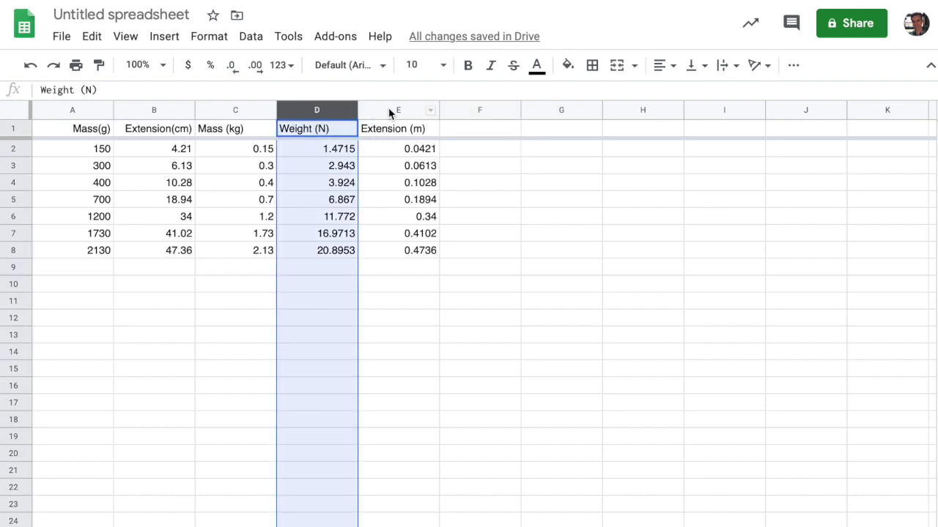
{"action": "left_click", "coordinate": [390, 110], "text": "shift"}
{"action": "left_click", "coordinate": [165, 36]}
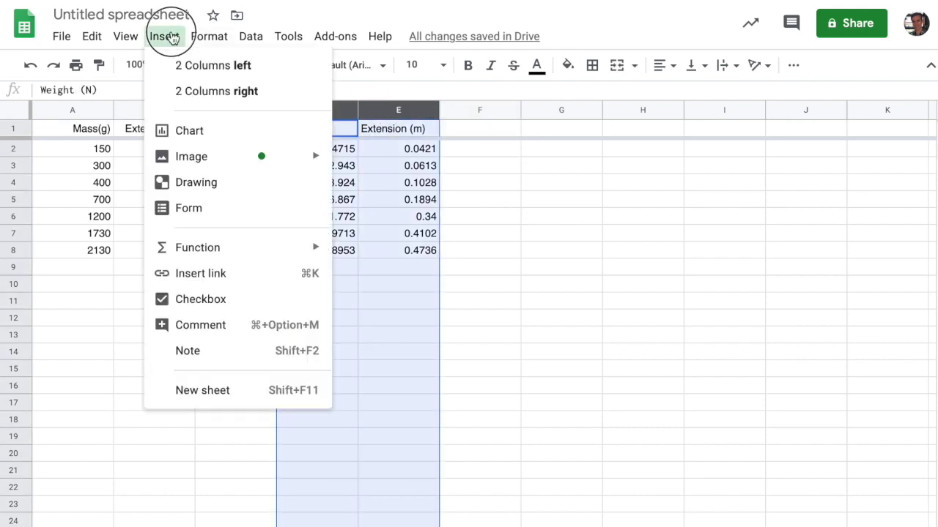
{"action": "left_click", "coordinate": [183, 132]}
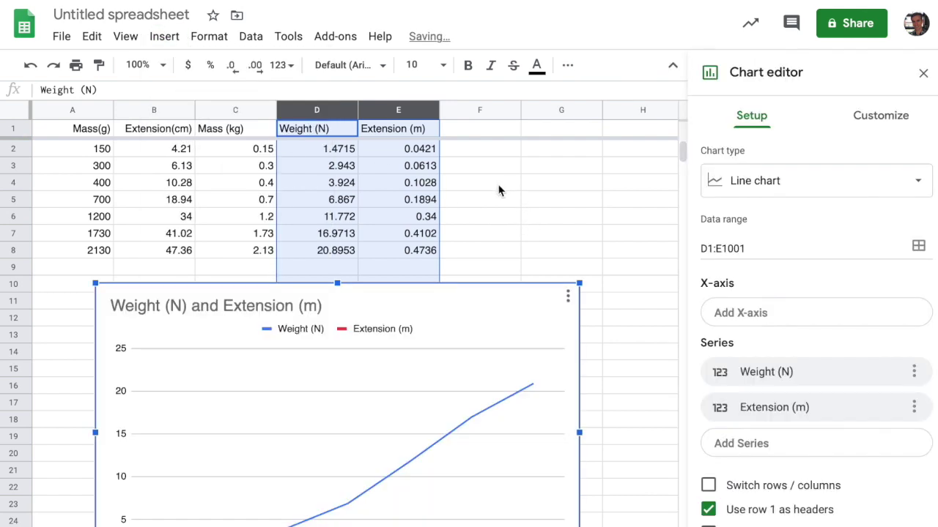
{"action": "left_click_drag", "start_coordinate": [515, 292], "coordinate": [599, 181]}
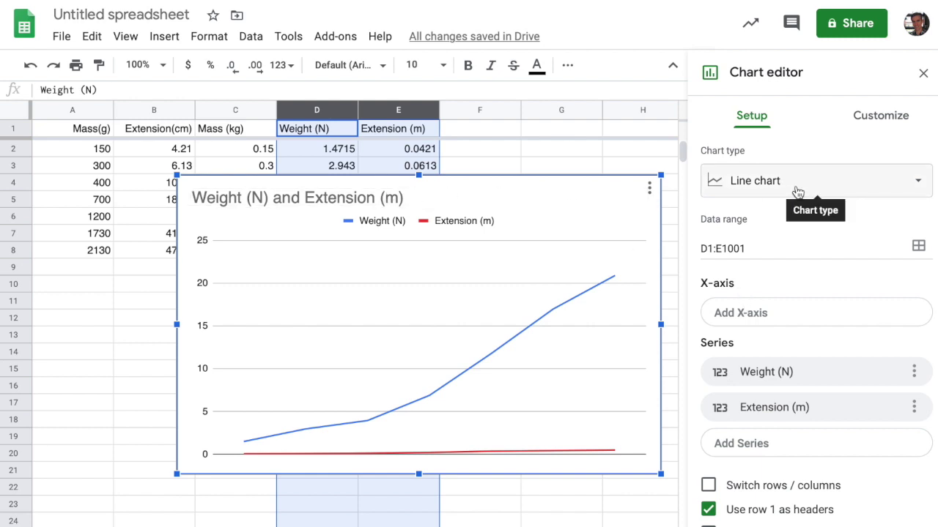
- Change the chart type to Scatter chart
{"action": "left_click", "coordinate": [795, 187]}
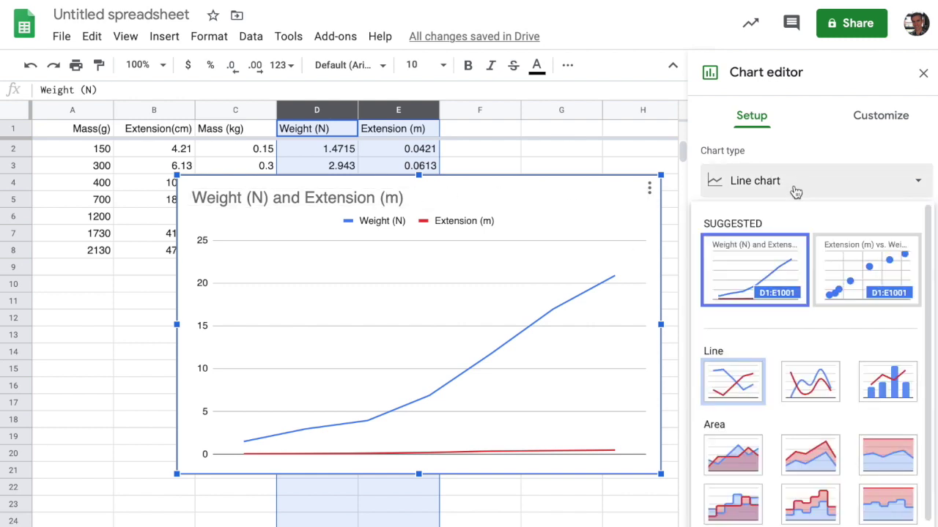
{"action": "scroll", "coordinate": [809, 302], "scroll_direction": "down", "scroll_amount": 1}
{"action": "scroll", "coordinate": [808, 302], "scroll_direction": "down", "scroll_amount": 4}
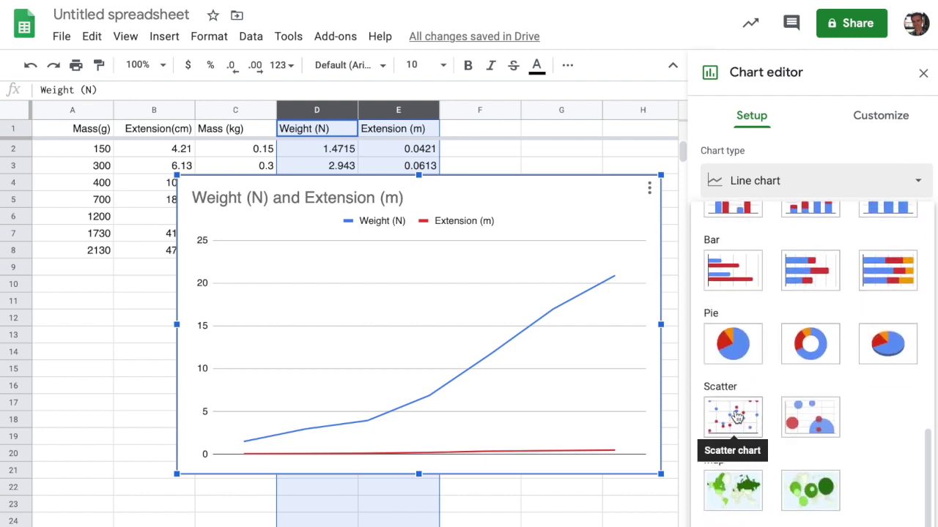
{"action": "left_click", "coordinate": [737, 417]}
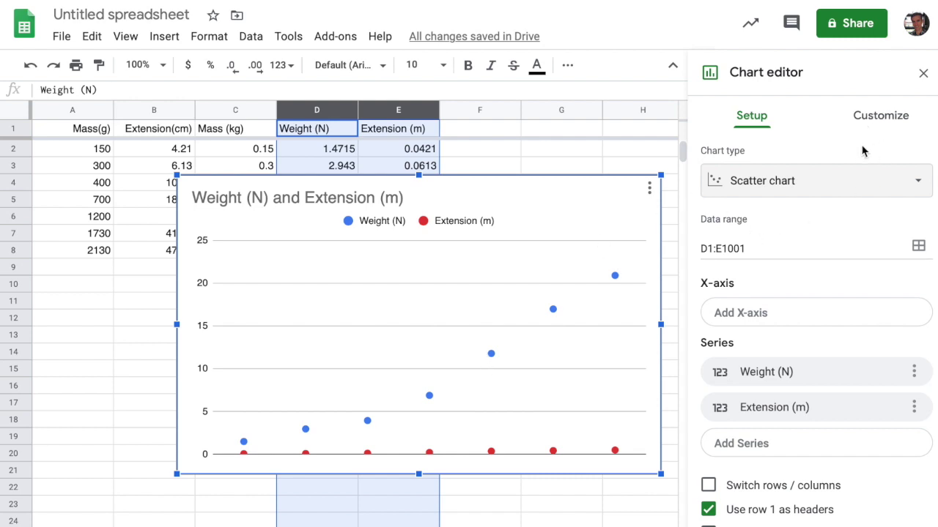
{"action": "left_click", "coordinate": [769, 316]}
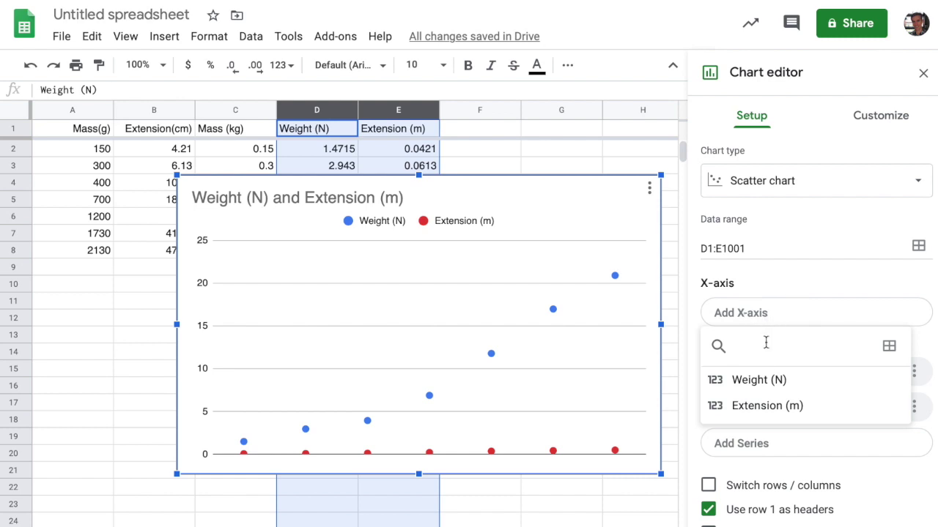
- Put Extension (m) on the X-axis and remove its series, leaving only Weight (N) points
{"action": "left_click", "coordinate": [775, 407]}
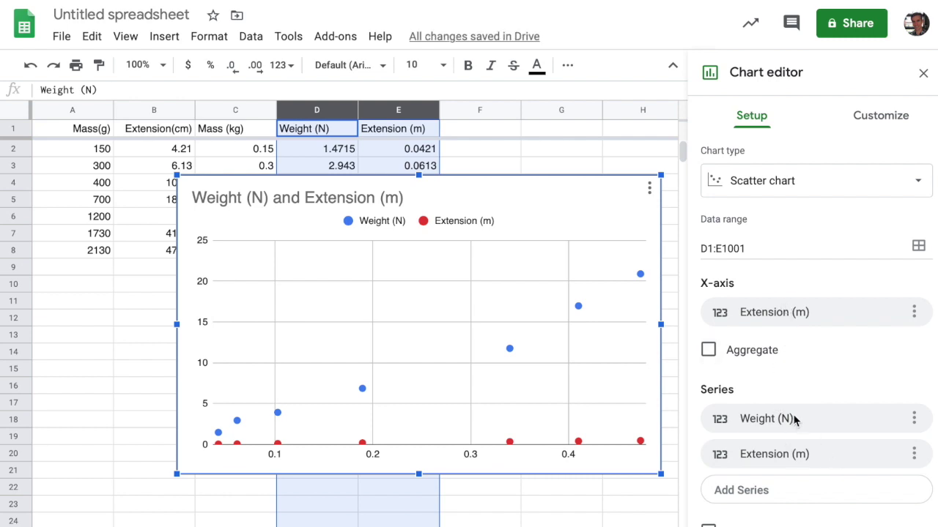
{"action": "left_click", "coordinate": [911, 455]}
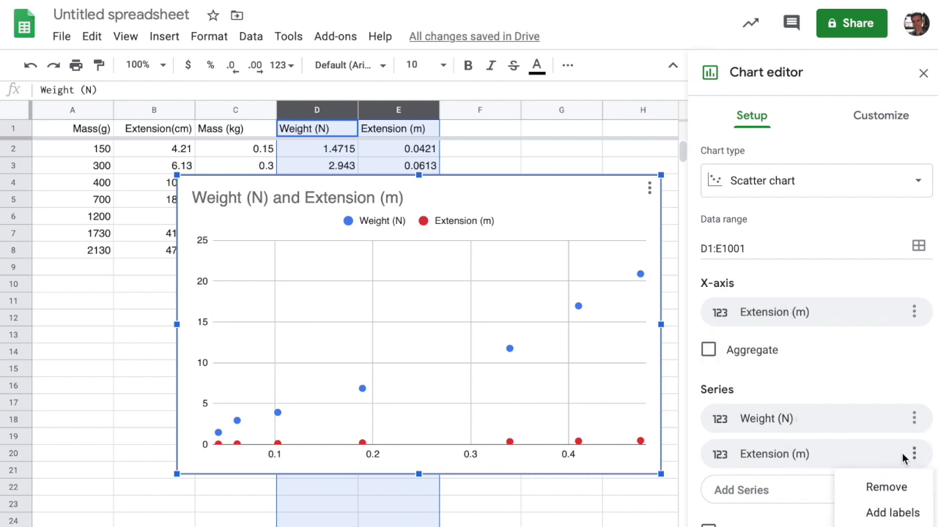
{"action": "left_click", "coordinate": [892, 490]}
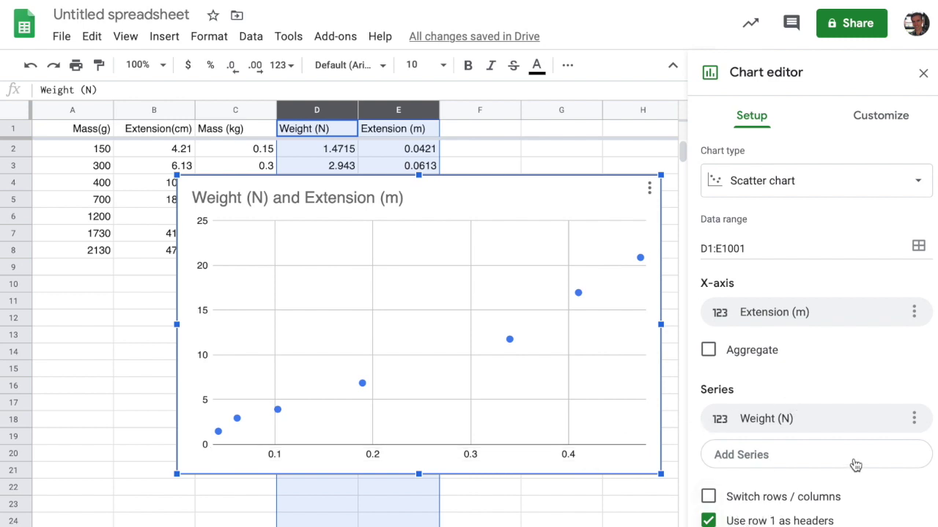
{"action": "left_click", "coordinate": [877, 119]}
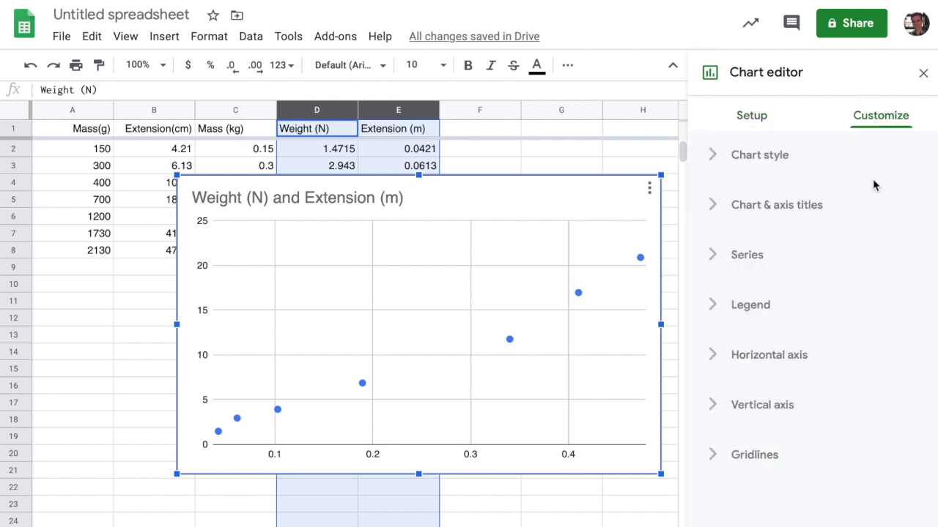
- Title the chart 'Weight vs Extension' and set the horizontal axis title to 'Extension (m)'
{"action": "left_click", "coordinate": [712, 204]}
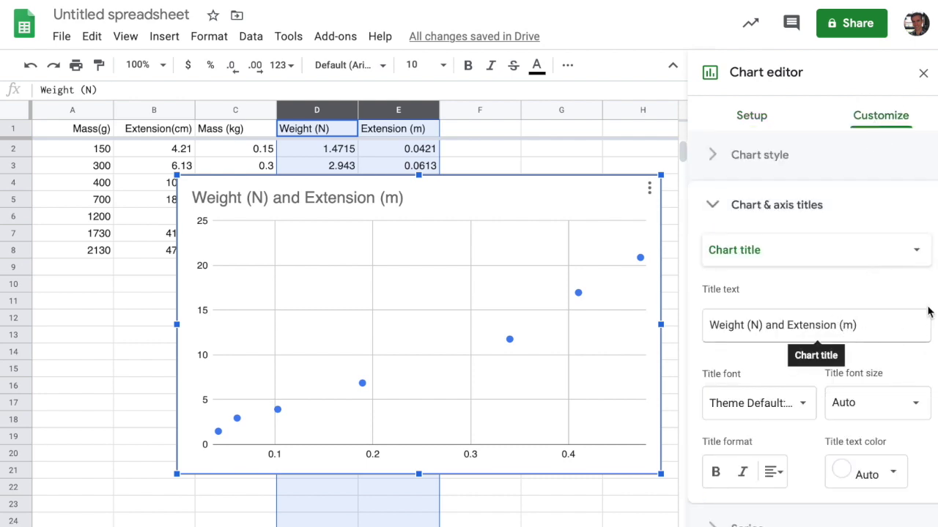
{"action": "left_click", "coordinate": [865, 325]}
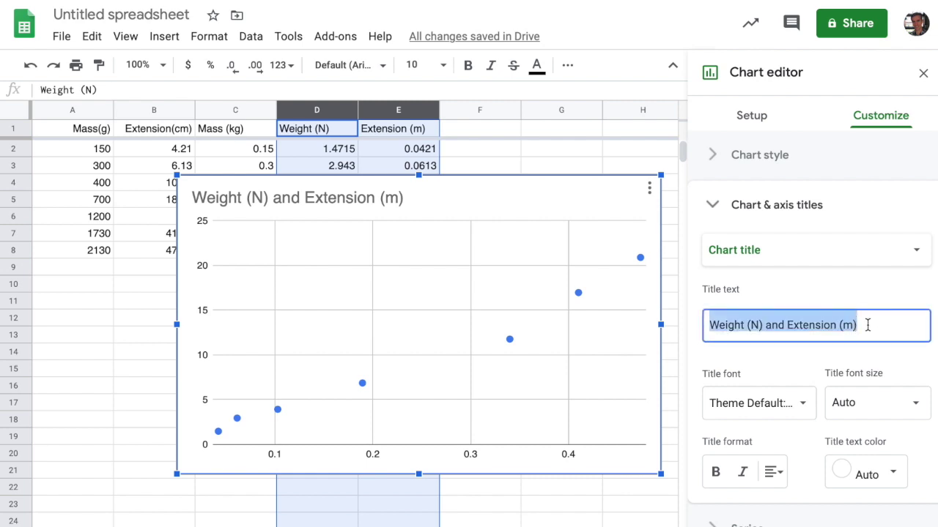
{"action": "type", "text": "Weight vs "}
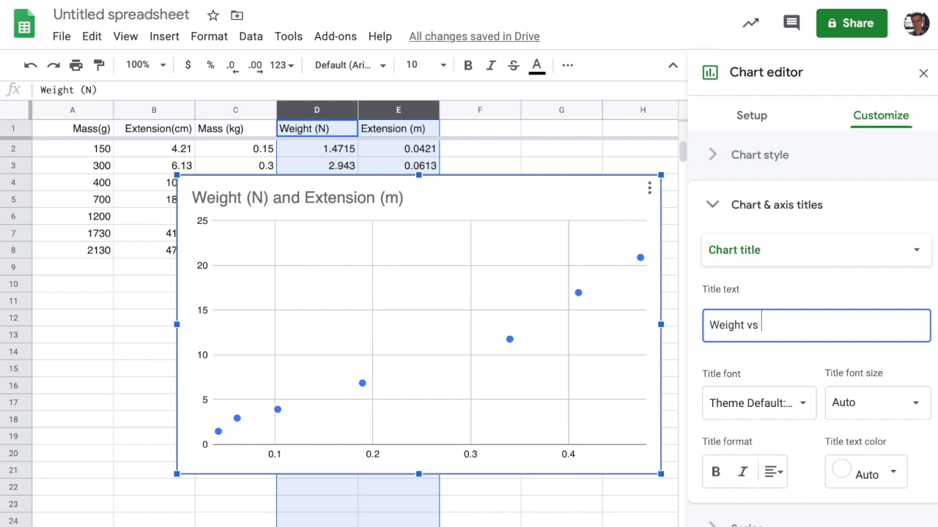
{"action": "type", "text": "Extension"}
{"action": "left_click", "coordinate": [908, 251]}
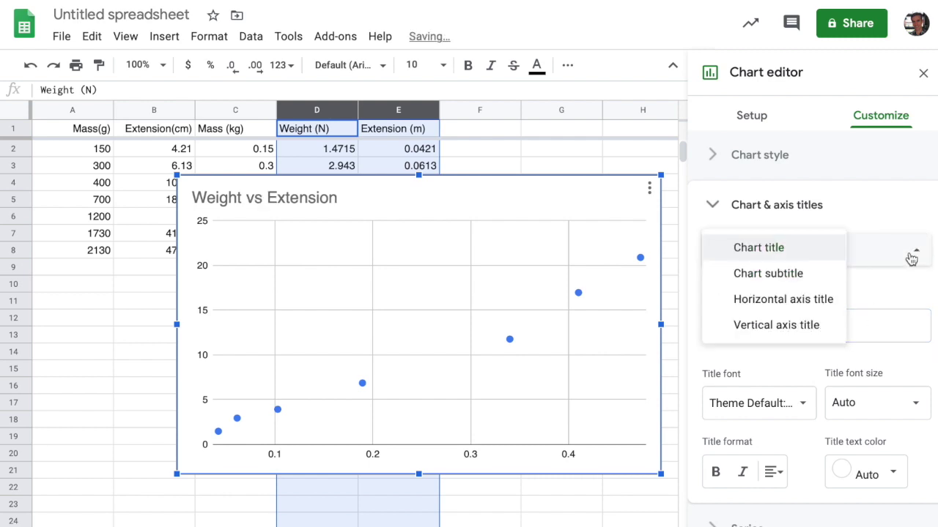
{"action": "left_click", "coordinate": [795, 305]}
{"action": "left_click", "coordinate": [818, 320]}
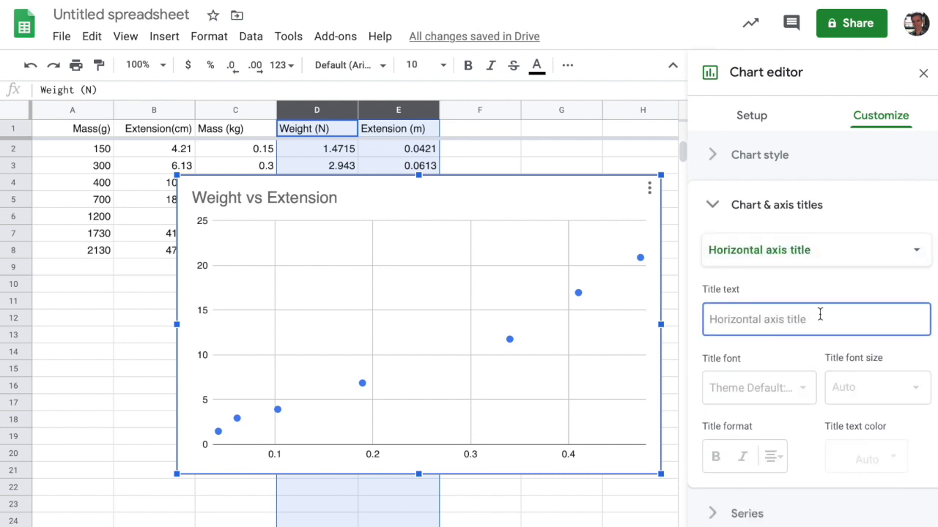
{"action": "type", "text": "Extension "}
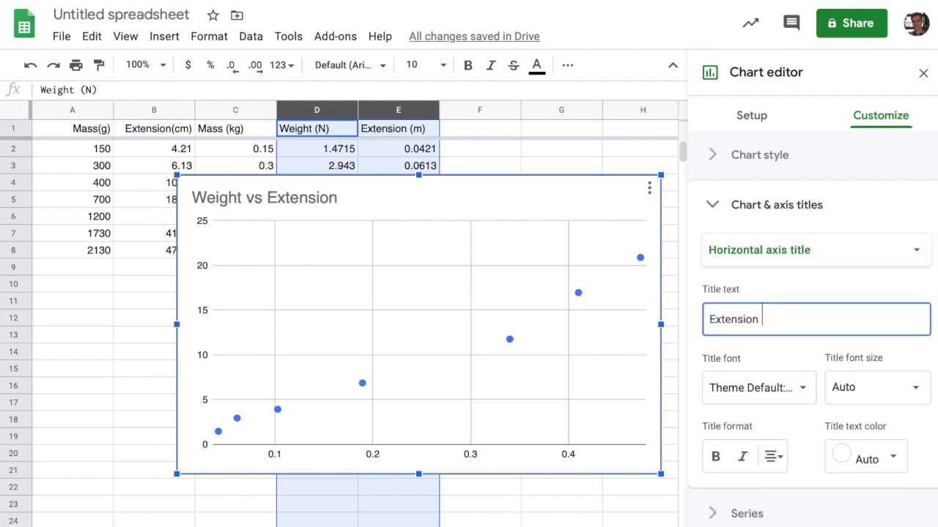
{"action": "type", "text": "(m)"}
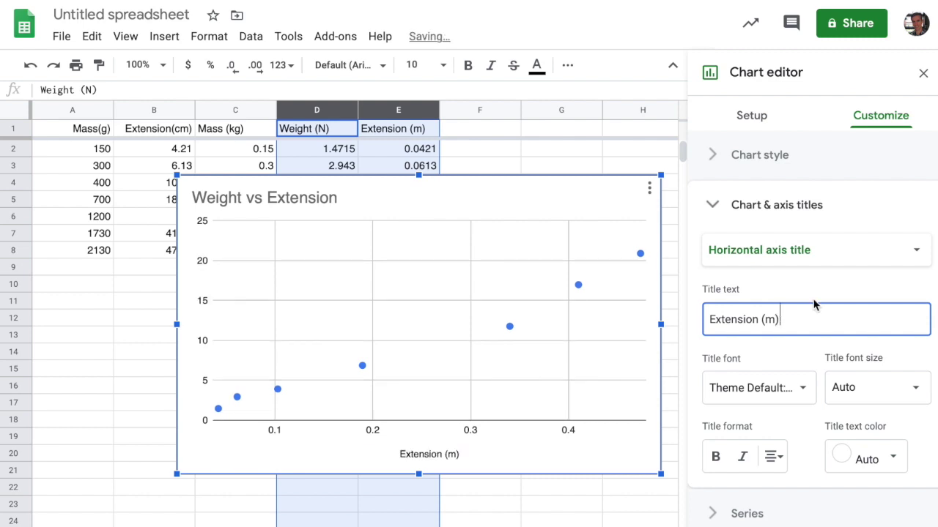
- Set the vertical axis title to 'Weight (N)' and deselect the chart
{"action": "left_click", "coordinate": [838, 257]}
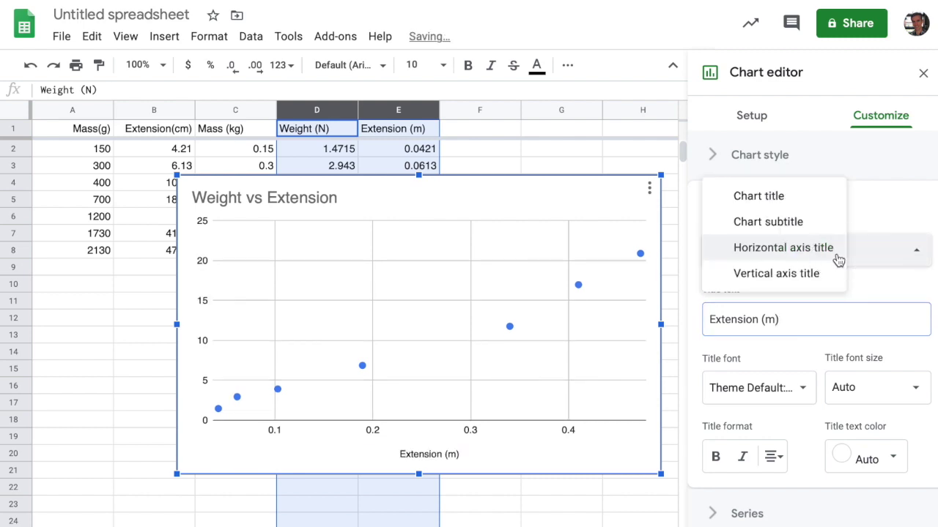
{"action": "left_click", "coordinate": [796, 274]}
{"action": "left_click", "coordinate": [834, 320]}
{"action": "type", "text": "Weight (N"}
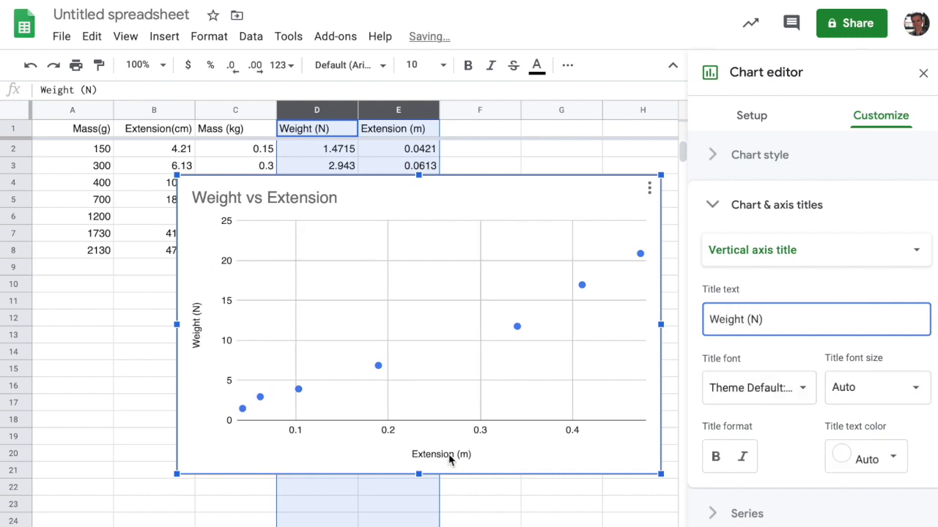
{"action": "left_click", "coordinate": [612, 508]}
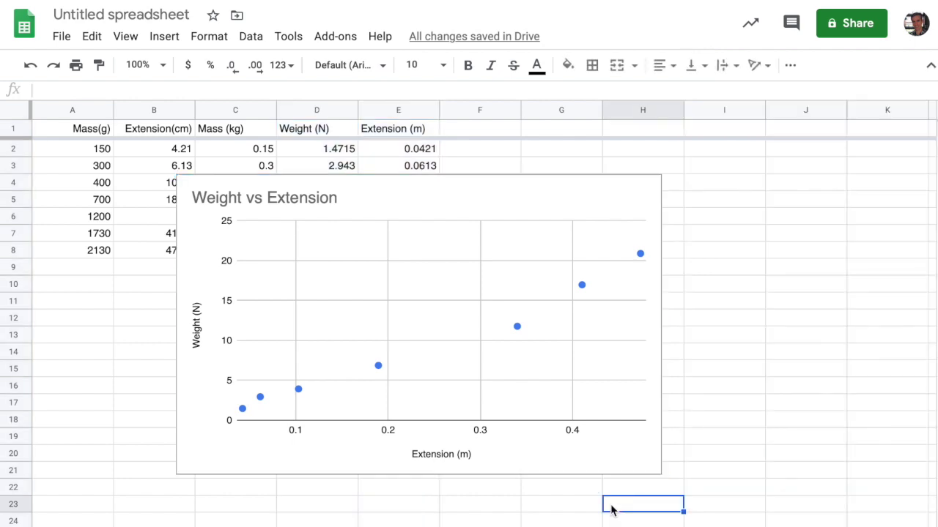
{"action": "left_click", "coordinate": [490, 154]}
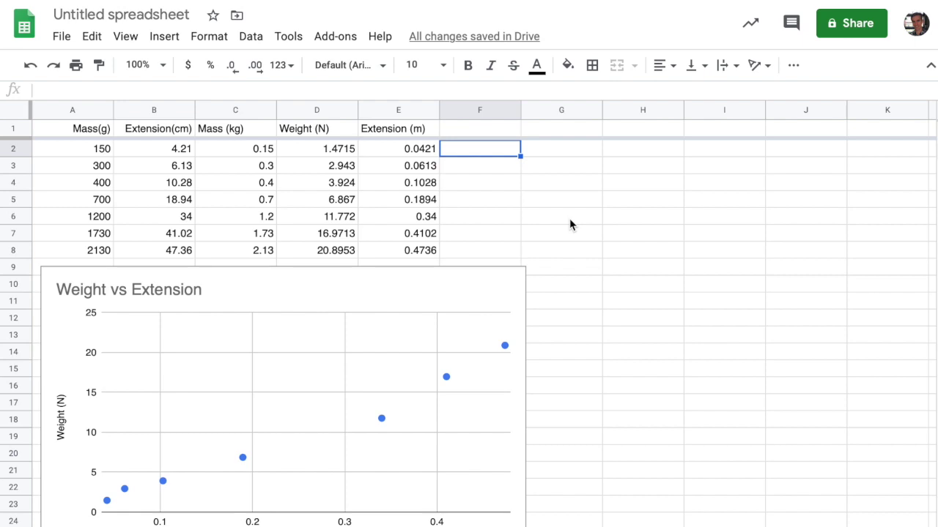
- Enter =LINEST(D2:D8,E2:E8) in F2, giving slope 42.07805392 and intercept -0.4710143603
{"action": "type", "text": "="}
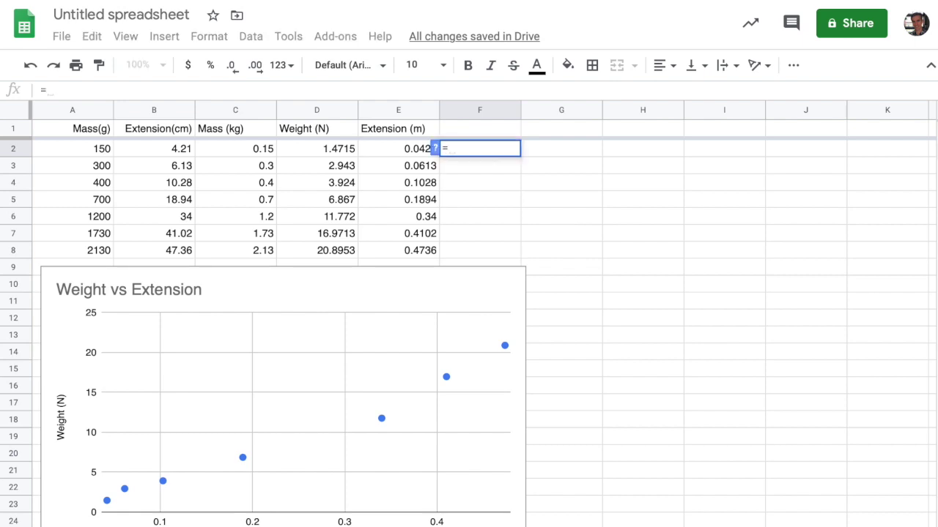
{"action": "type", "text": "L"}
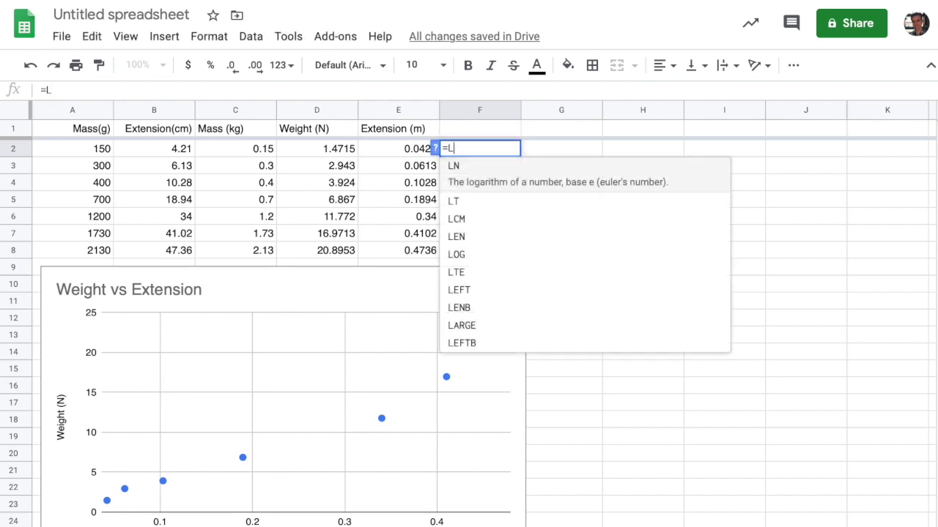
{"action": "type", "text": "INEST"}
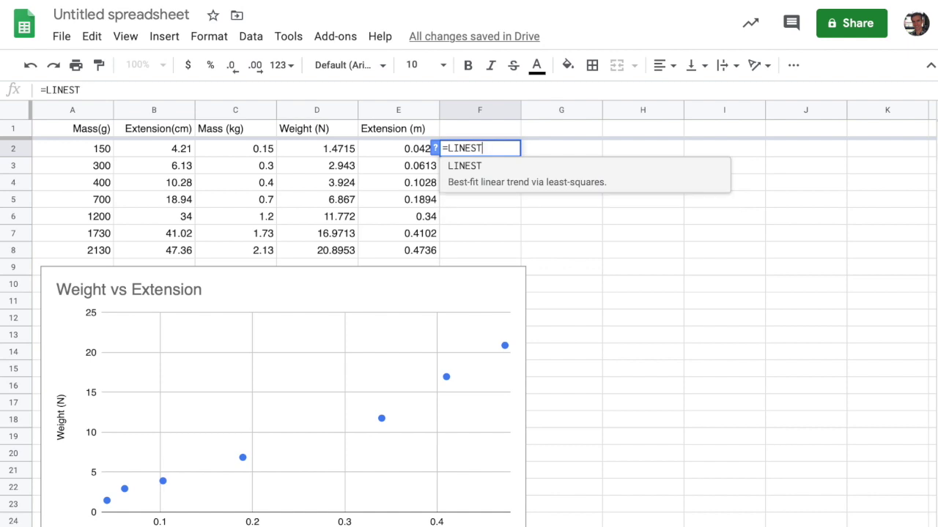
{"action": "type", "text": "("}
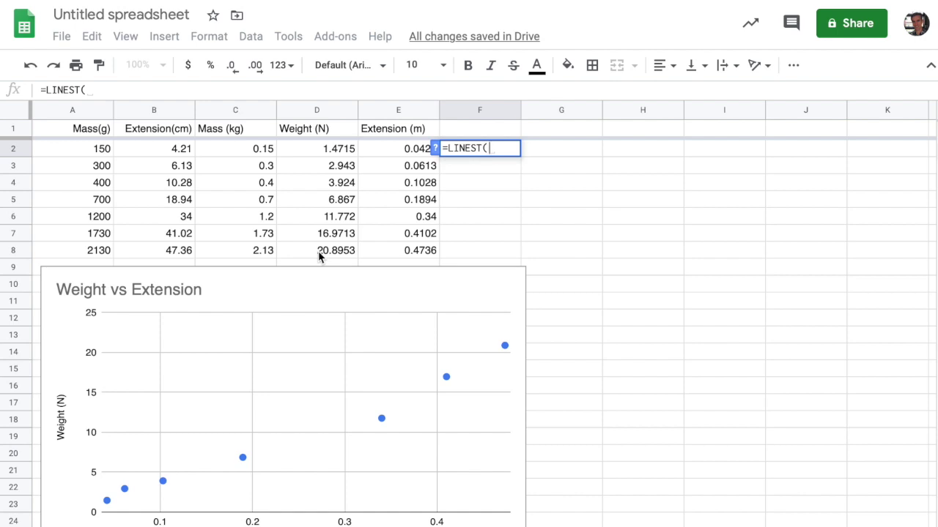
{"action": "type", "text": "D2"}
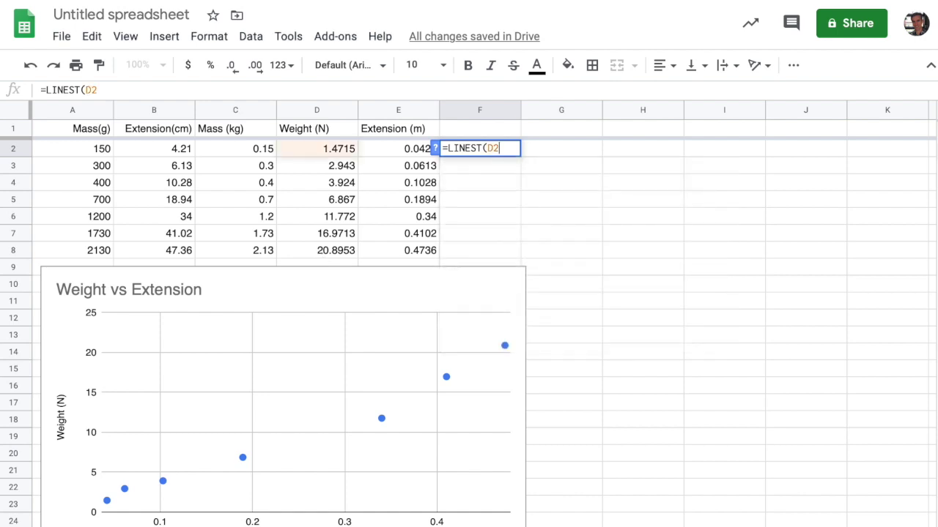
{"action": "type", "text": ":D8"}
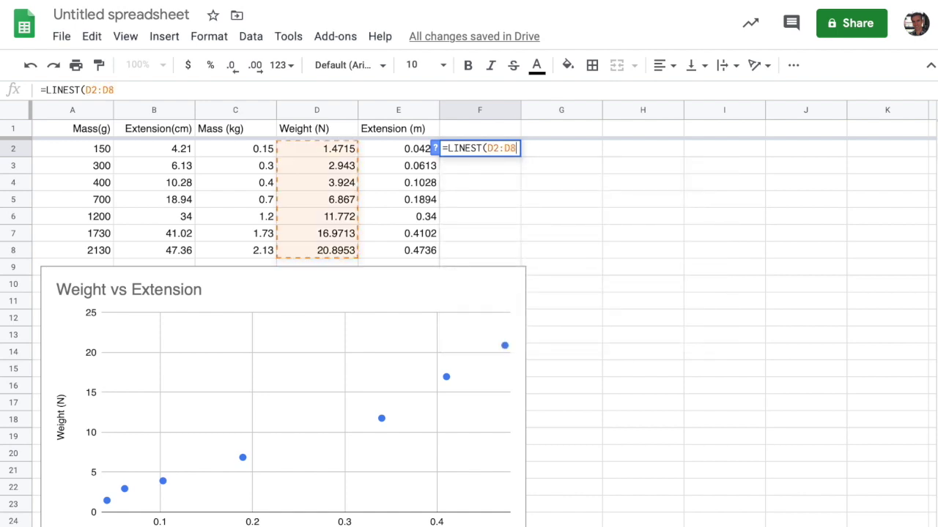
{"action": "type", "text": ","}
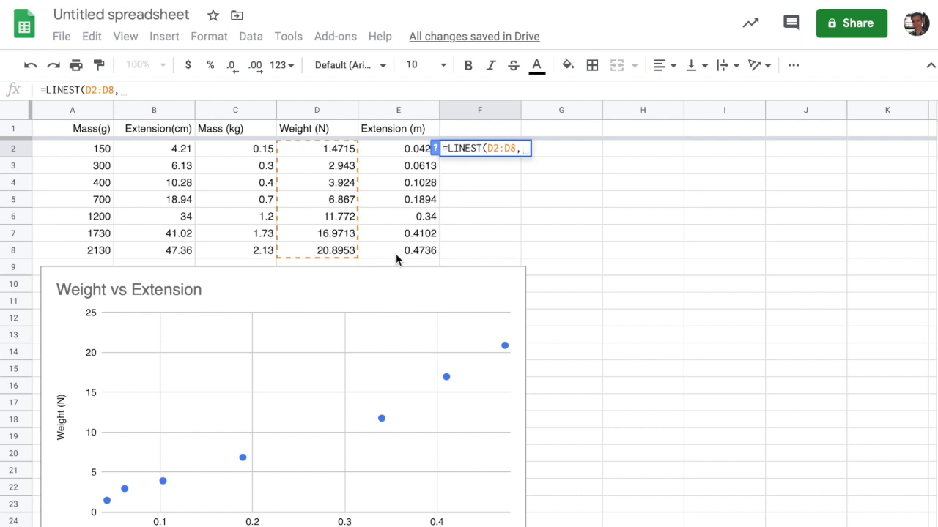
{"action": "type", "text": "E2:E"}
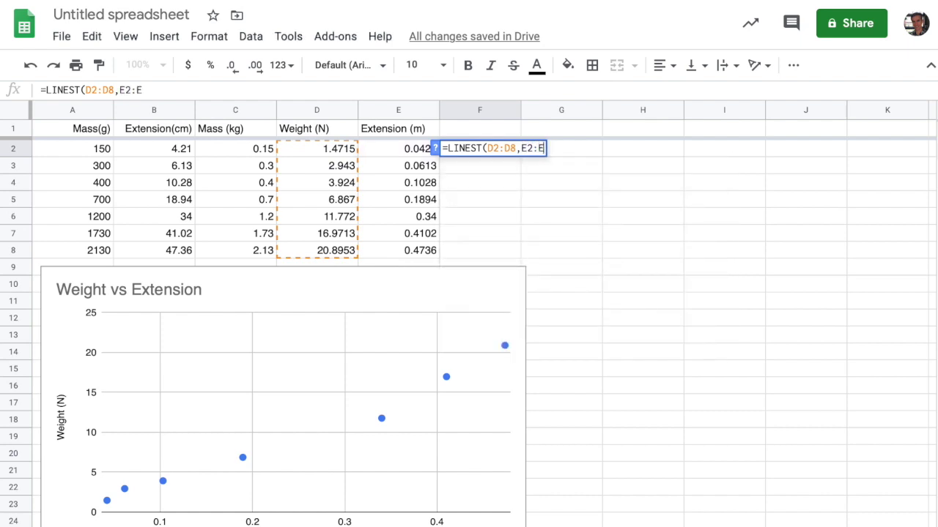
{"action": "type", "text": "8"}
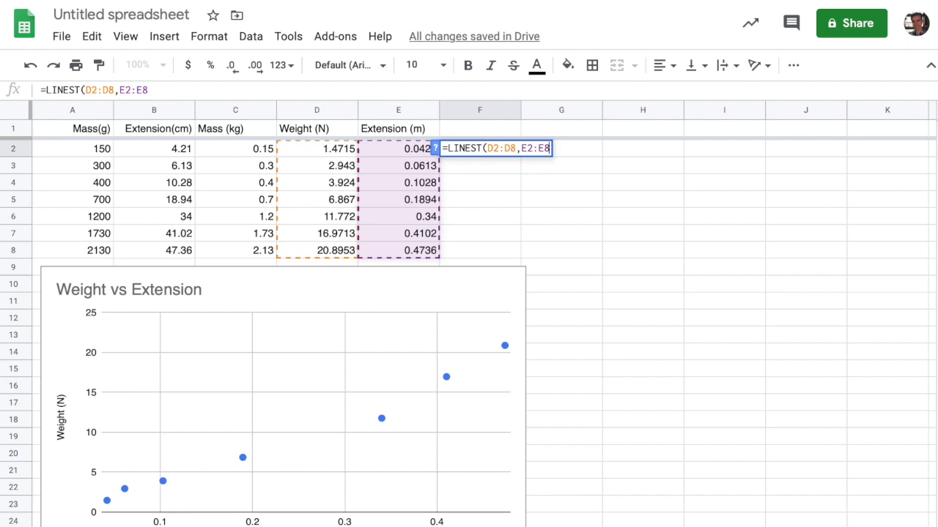
{"action": "type", "text": ","}
{"action": "key", "text": "BackSpace"}
{"action": "type", "text": ")"}
{"action": "key", "text": "Return"}
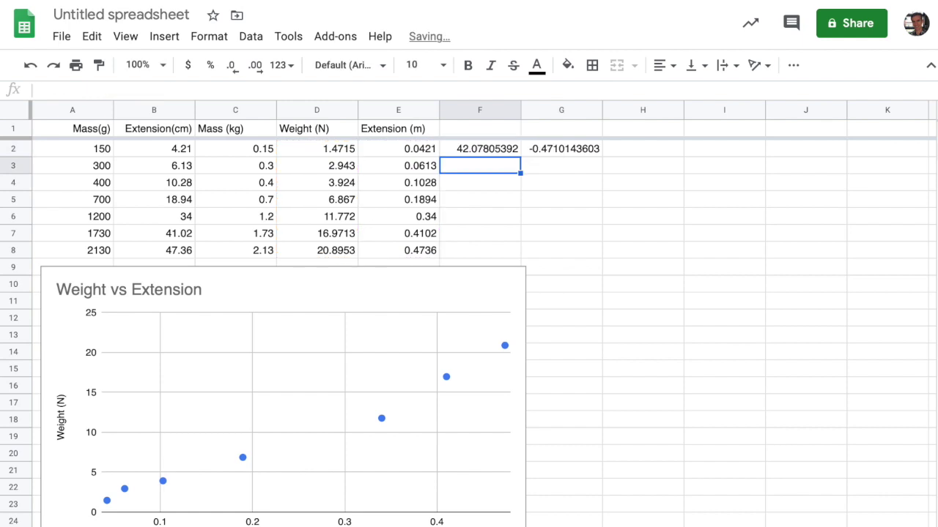
{"action": "left_click", "coordinate": [480, 149]}
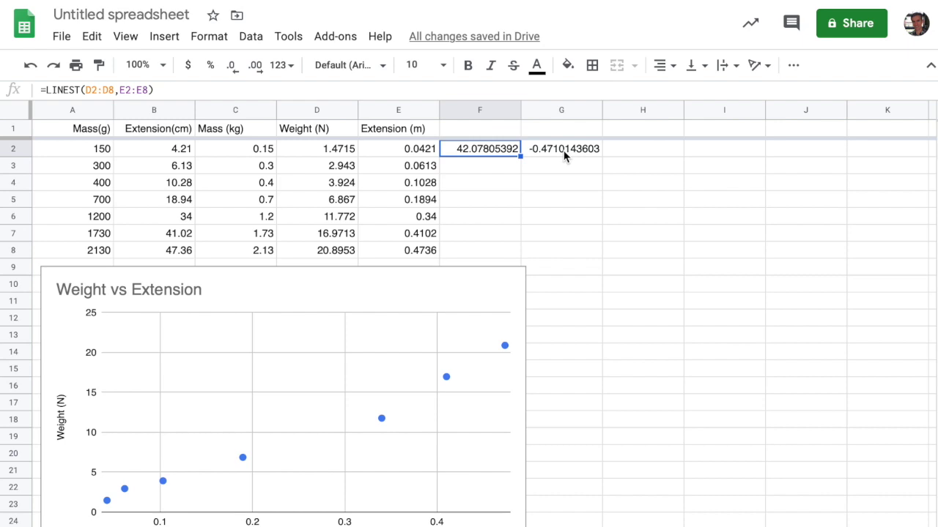
- Extend the F2 formula to =LINEST(D2:D8,E2:E8,TRUE,TRUE) for full regression statistics
{"action": "double_click", "coordinate": [491, 150]}
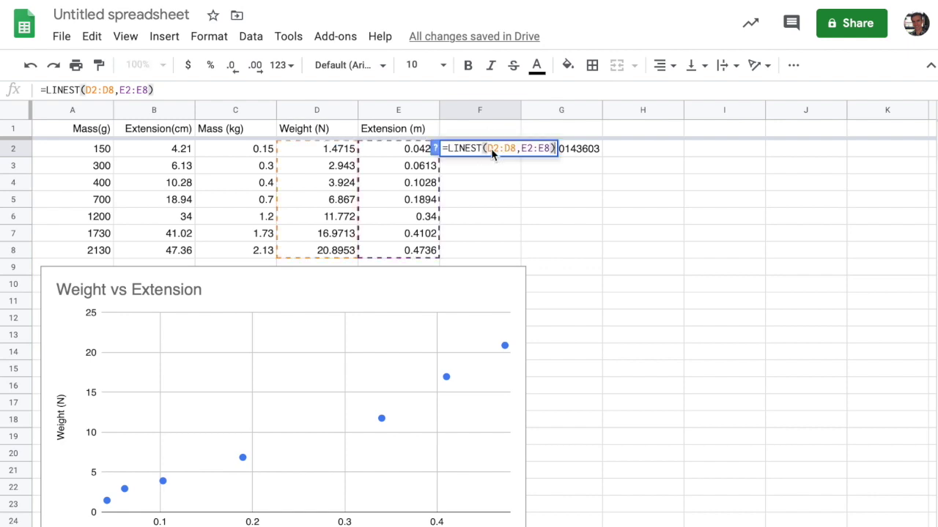
{"action": "left_click", "coordinate": [548, 148]}
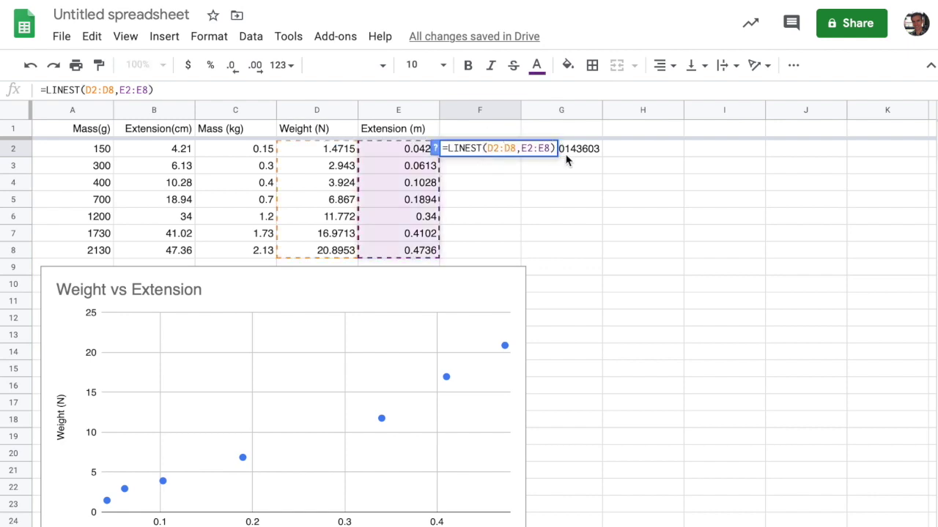
{"action": "type", "text": ", "}
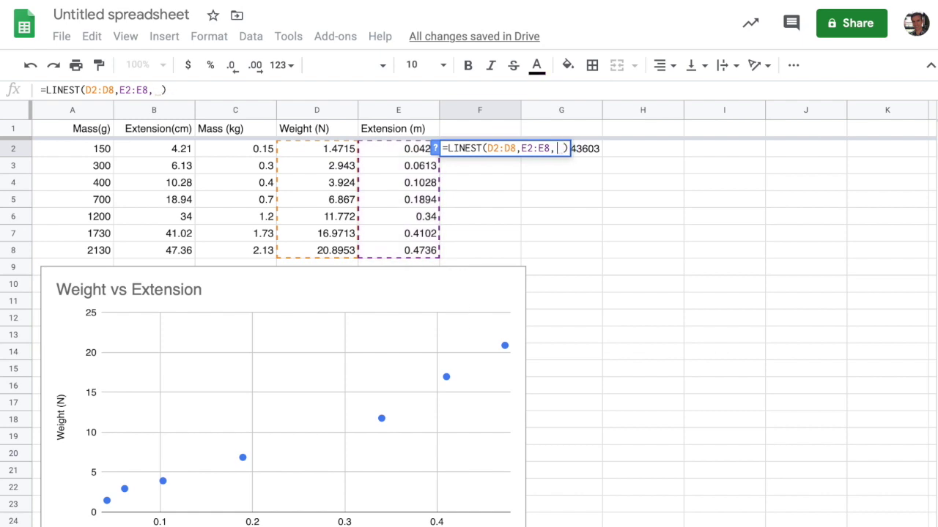
{"action": "type", "text": "TRUE,T"}
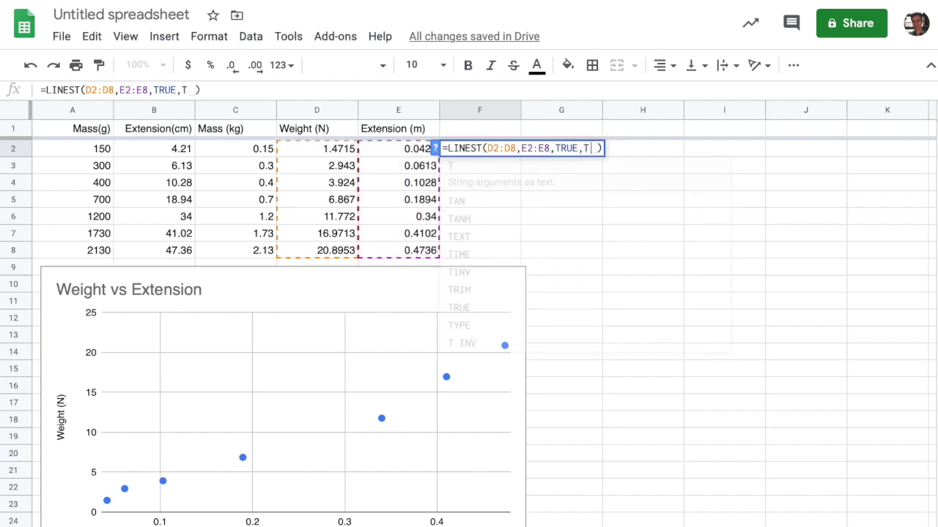
{"action": "type", "text": "RUE"}
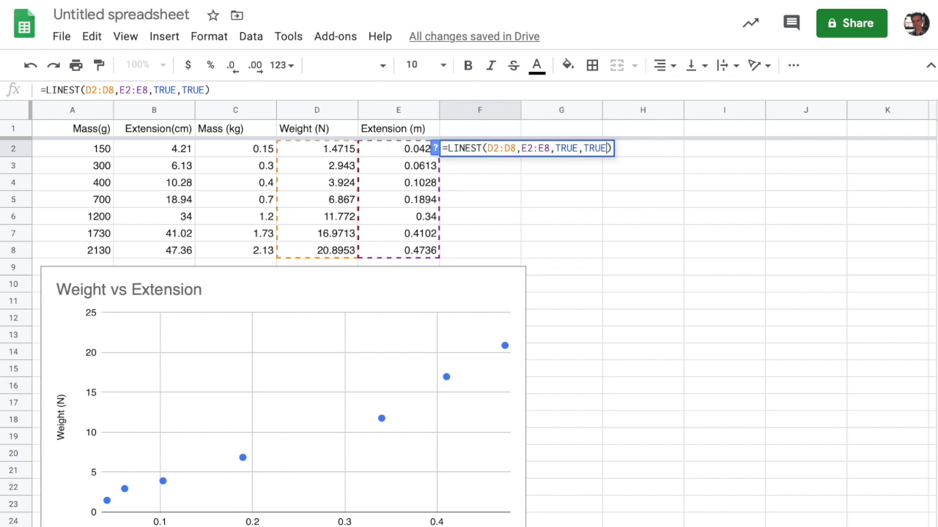
{"action": "key", "text": "Return"}
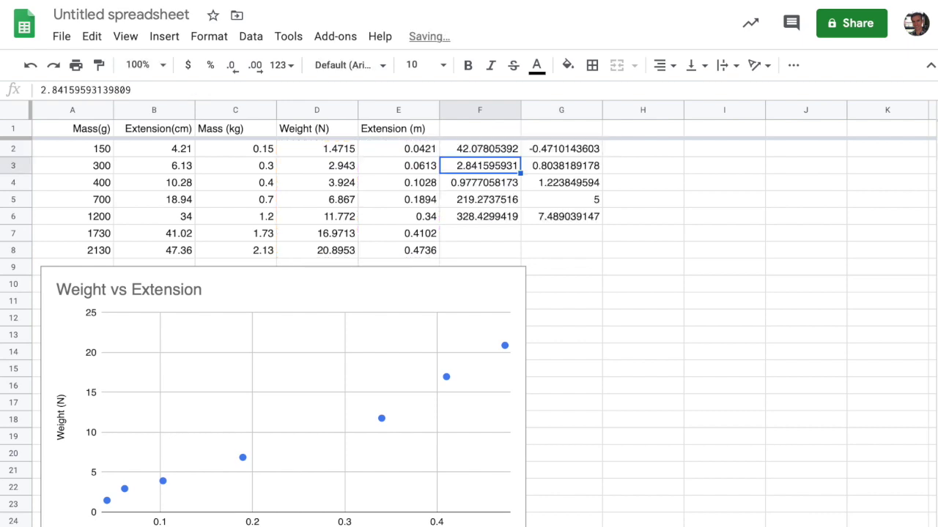
- Check the slope, intercept and their uncertainties in F2, F3, G2 and G3
{"action": "left_click", "coordinate": [491, 151]}
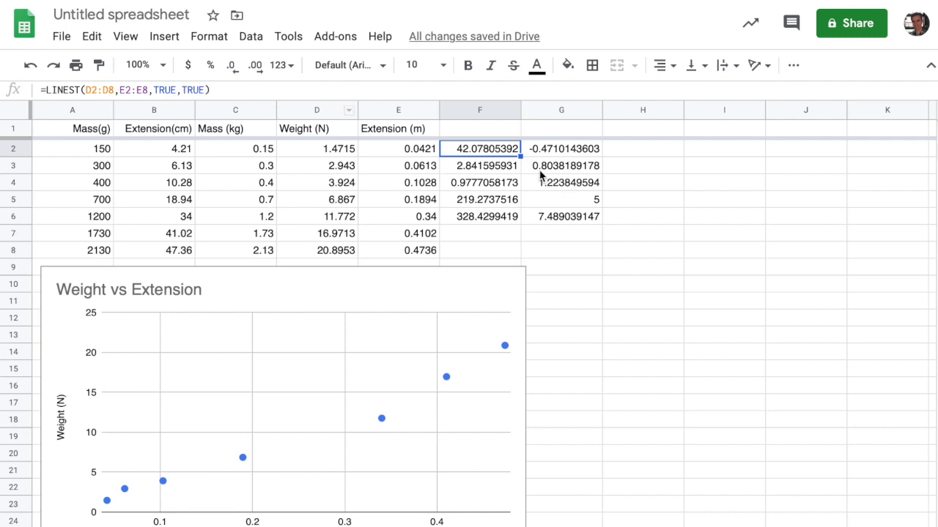
{"action": "left_click", "coordinate": [492, 169]}
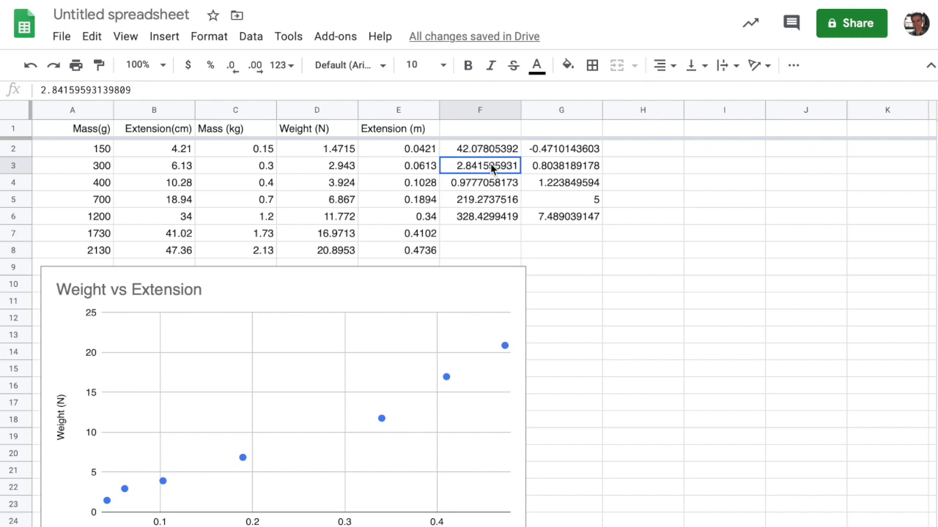
{"action": "left_click", "coordinate": [494, 154]}
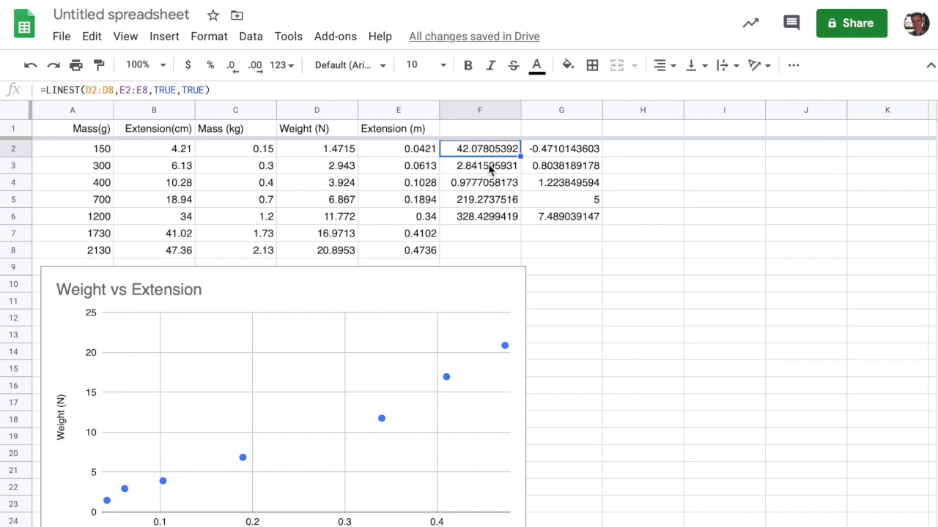
{"action": "left_click", "coordinate": [536, 154]}
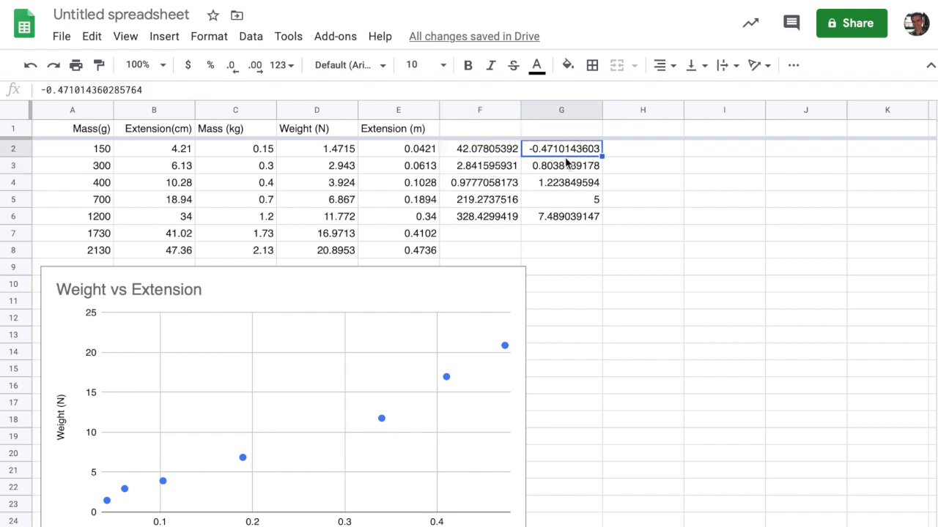
{"action": "left_click", "coordinate": [487, 170]}
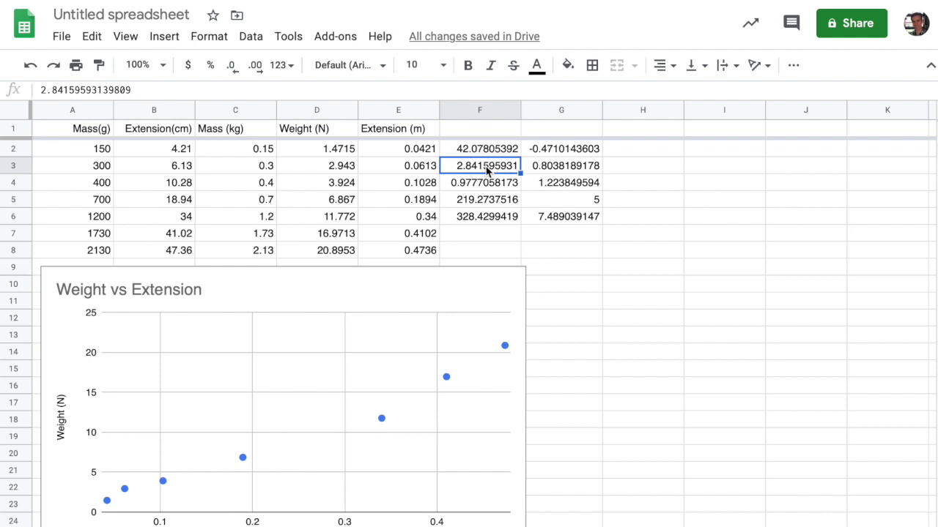
{"action": "left_click", "coordinate": [558, 173]}
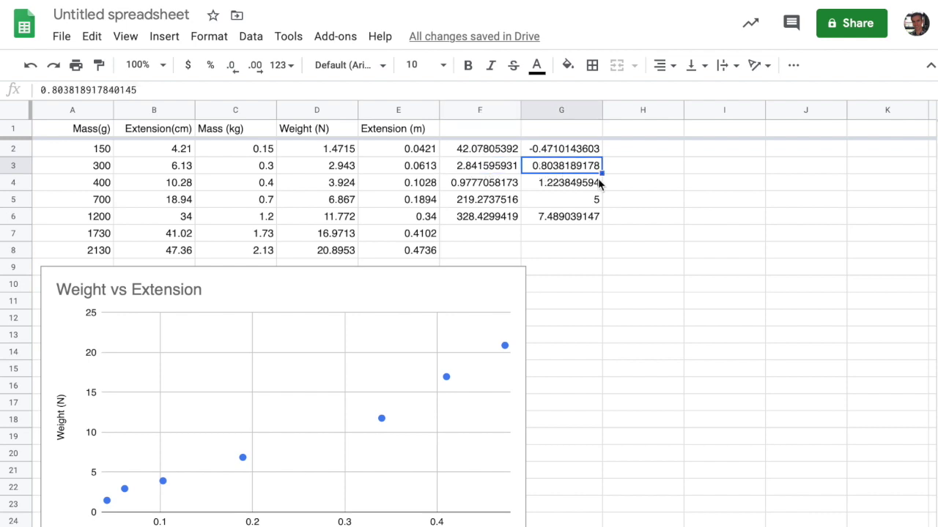
{"action": "left_click", "coordinate": [637, 156]}
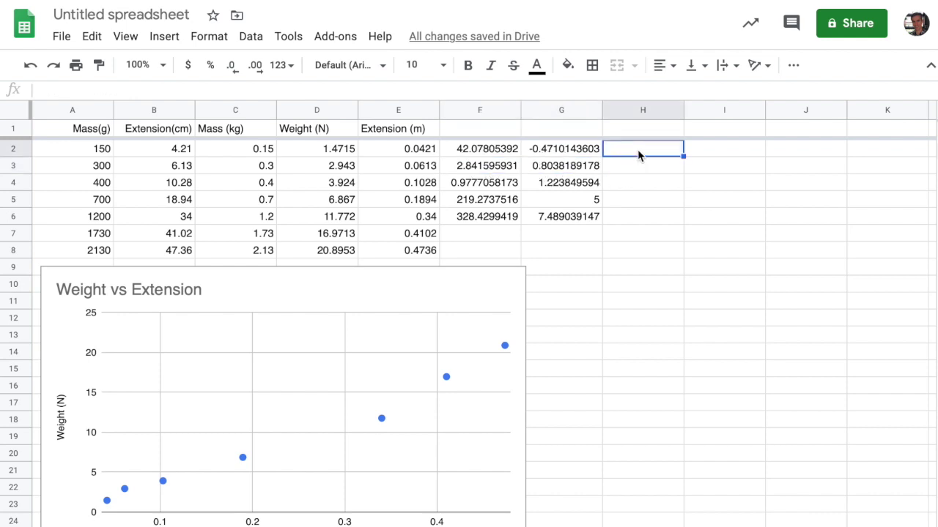
- Write 'Slope = 42±3' in H2 and 'Intercept = -0.5±0.8' in H3
{"action": "type", "text": "Sl"}
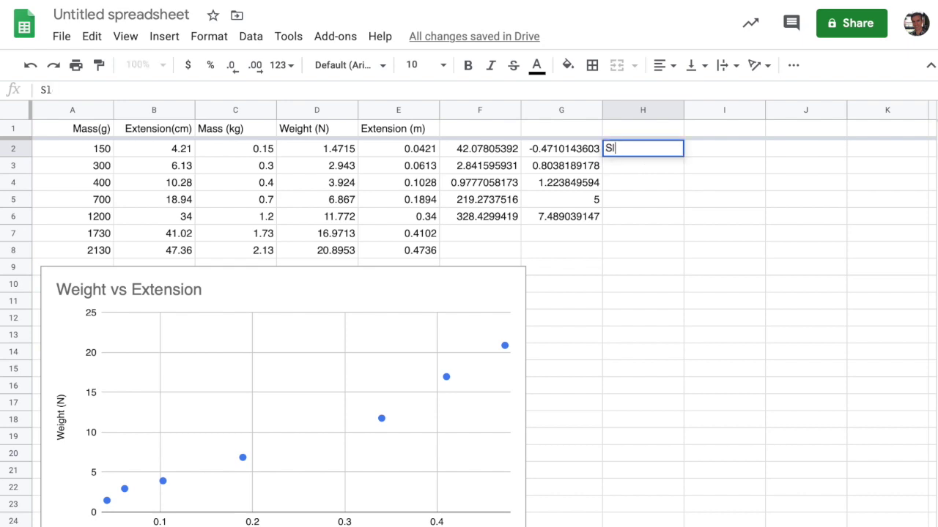
{"action": "type", "text": "ope ="}
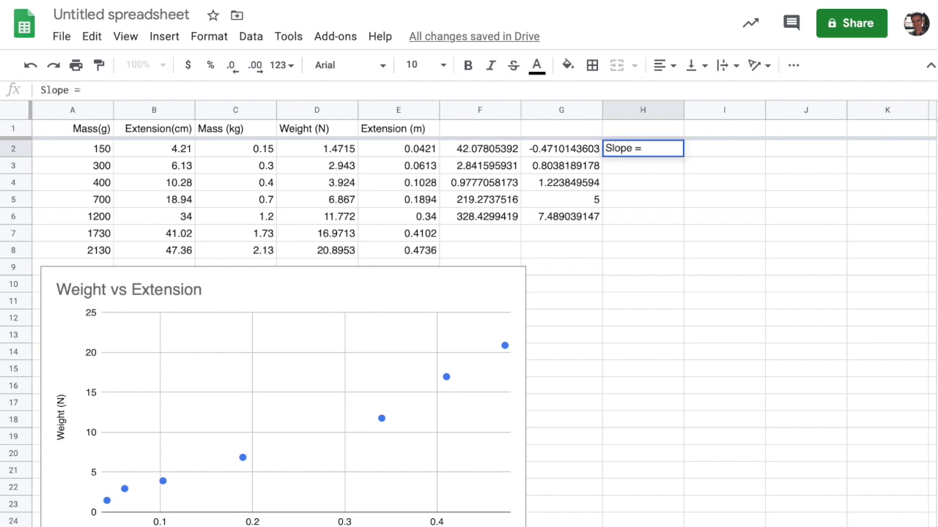
{"action": "type", "text": " 42±3"}
{"action": "key", "text": "Return"}
{"action": "type", "text": "Intercent"}
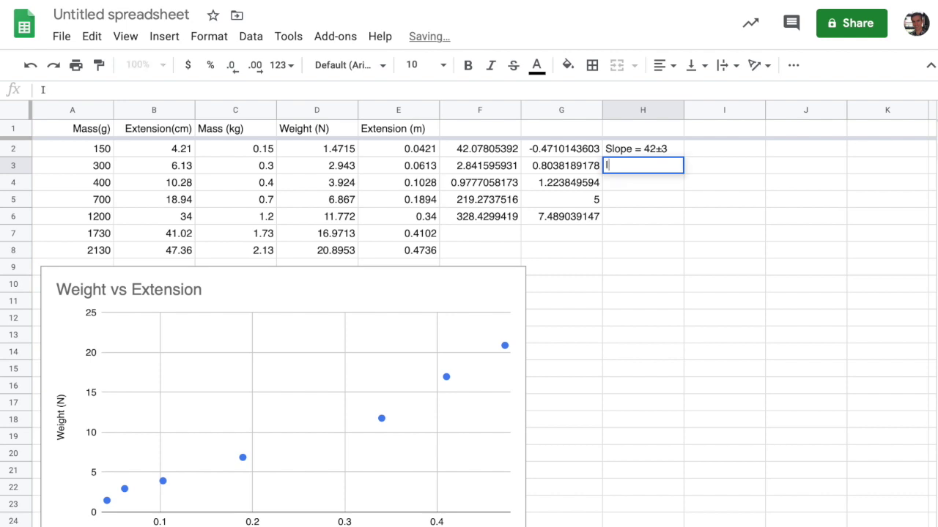
{"action": "key", "text": "BackSpace"}
{"action": "key", "text": "BackSpace"}
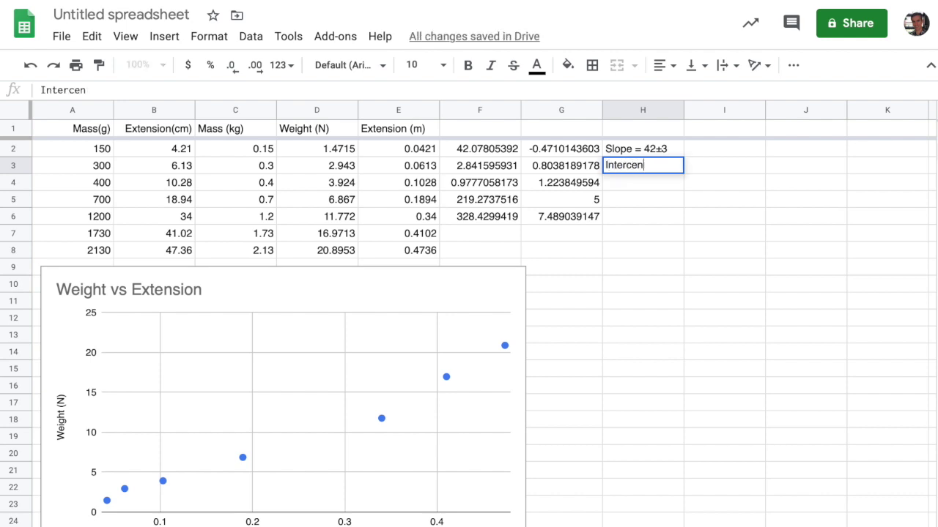
{"action": "type", "text": "pt ="}
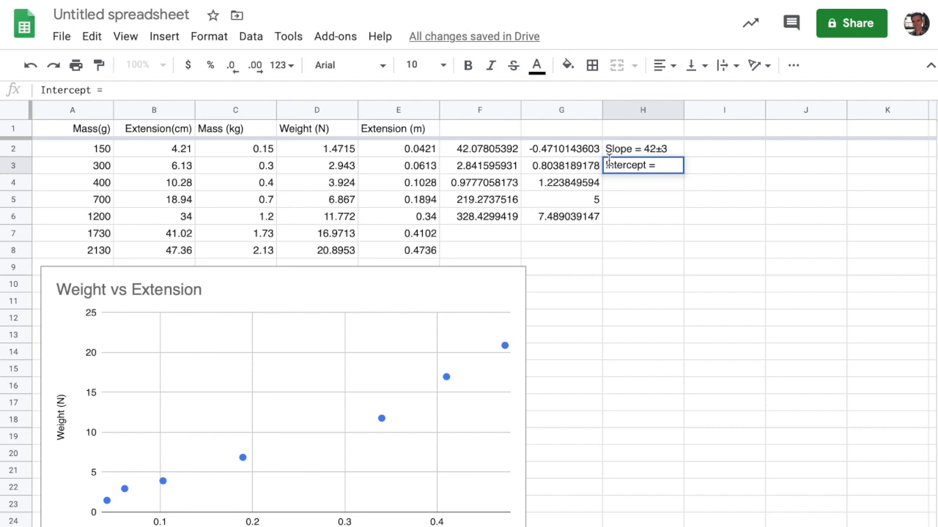
{"action": "type", "text": "-0.5±0.8"}
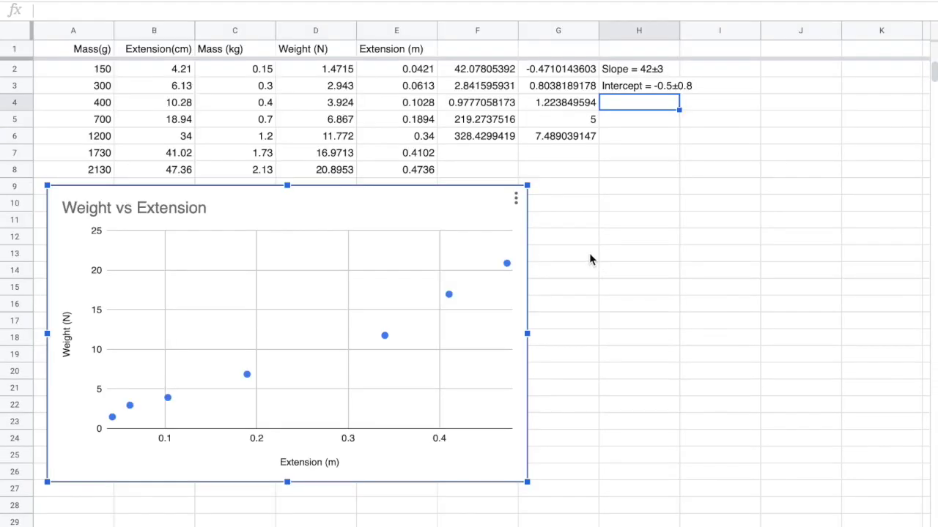
- Add a trendline to the chart's data series
{"action": "double_click", "coordinate": [427, 209]}
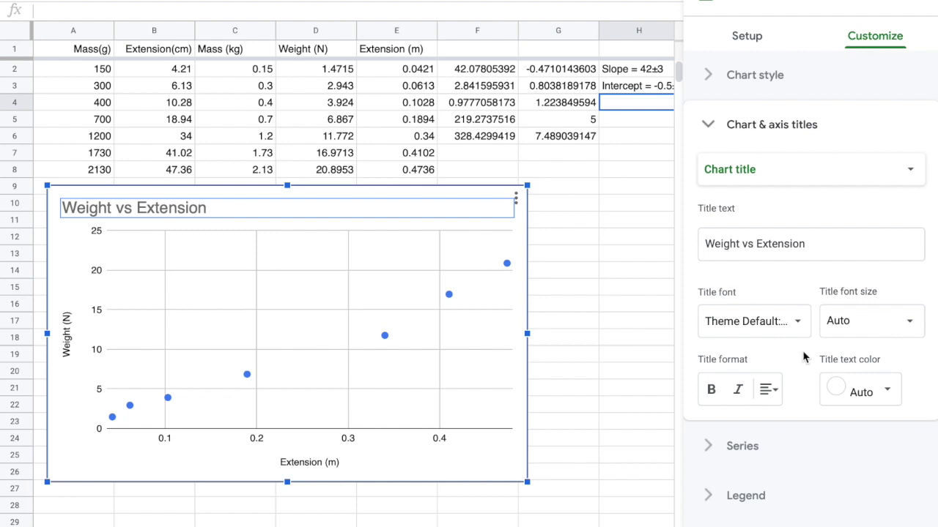
{"action": "left_click", "coordinate": [712, 448]}
{"action": "scroll", "coordinate": [798, 412], "scroll_direction": "down", "scroll_amount": 2}
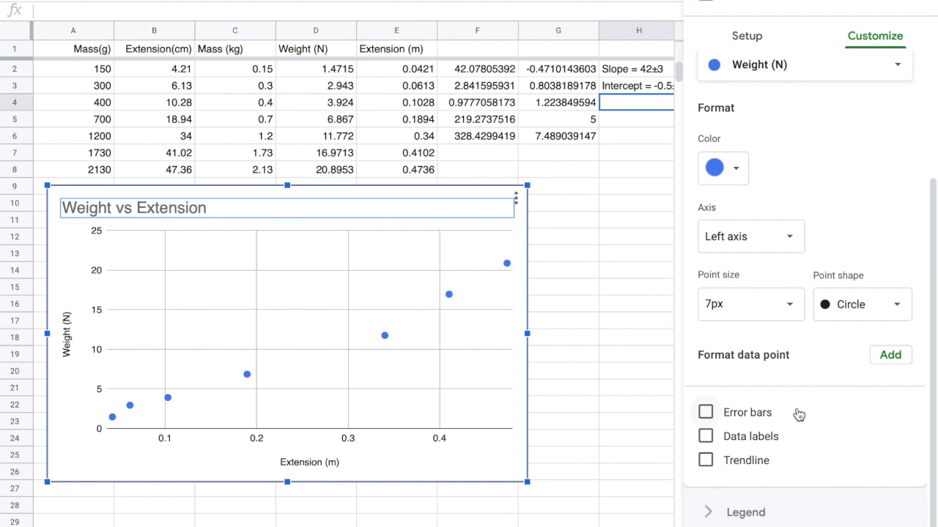
{"action": "scroll", "coordinate": [796, 414], "scroll_direction": "up", "scroll_amount": 1}
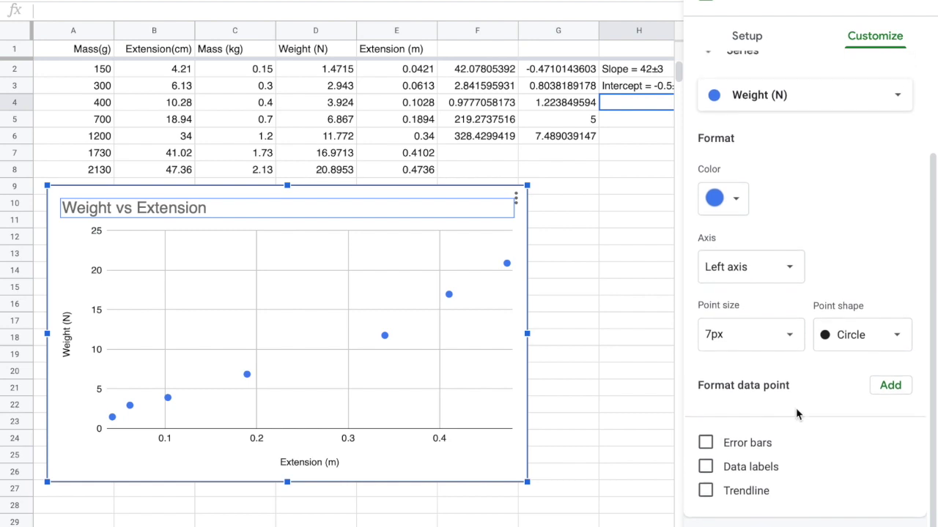
{"action": "left_click", "coordinate": [708, 495]}
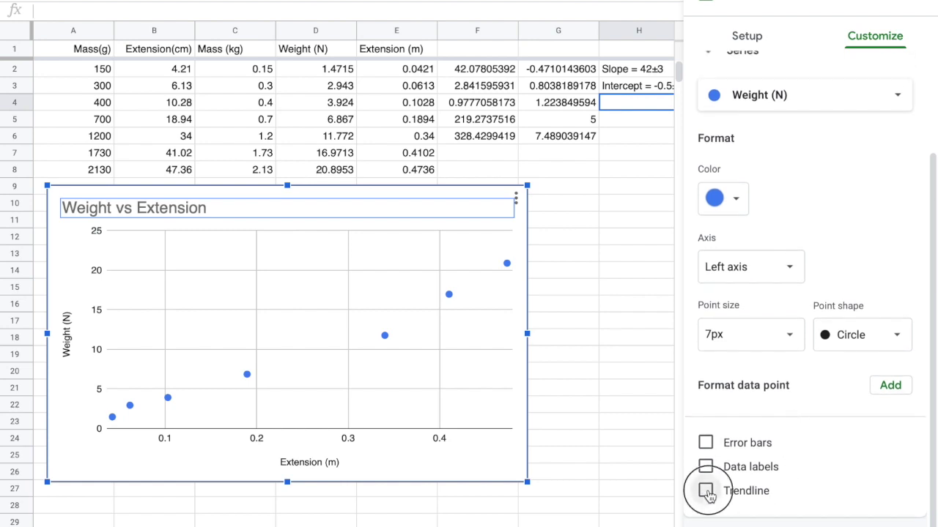
- Keep the trendline linear and label it with its equation, 42.1*x + -0.471
{"action": "scroll", "coordinate": [772, 491], "scroll_direction": "down", "scroll_amount": 3}
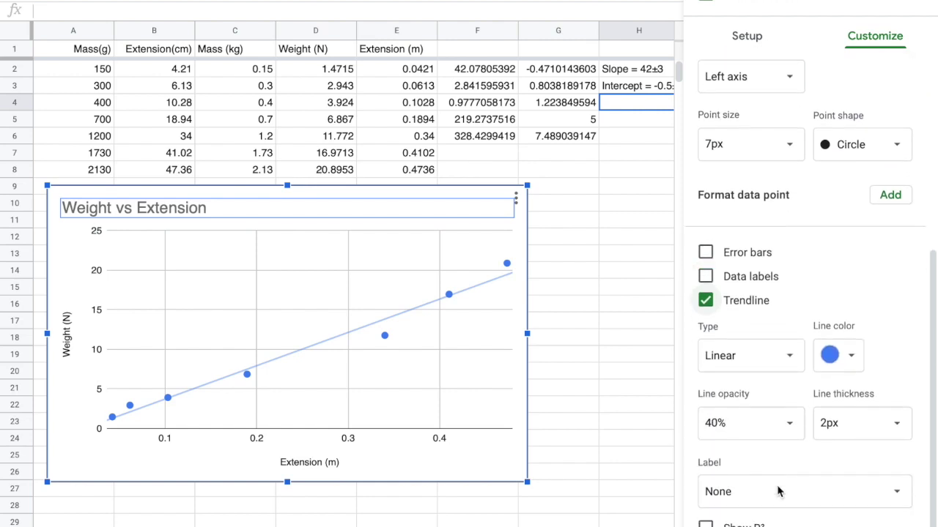
{"action": "left_click", "coordinate": [740, 337]}
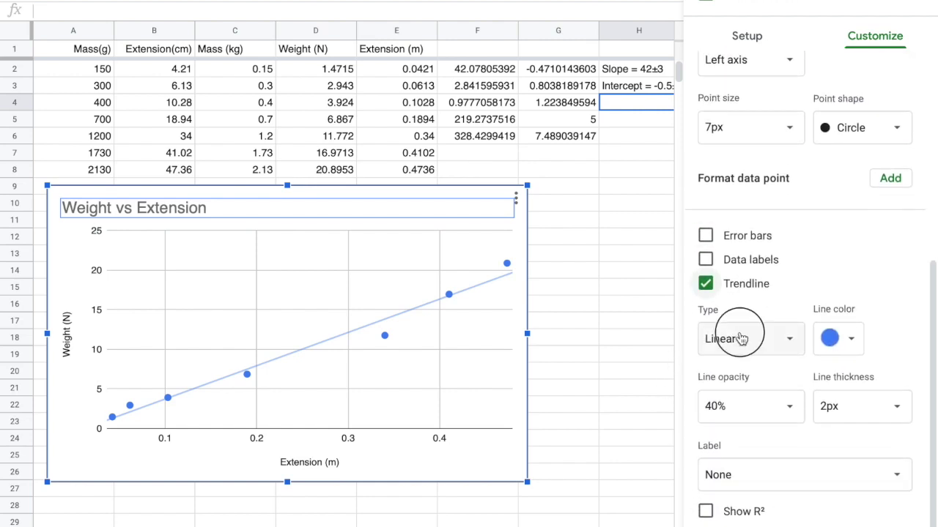
{"action": "left_click", "coordinate": [741, 337]}
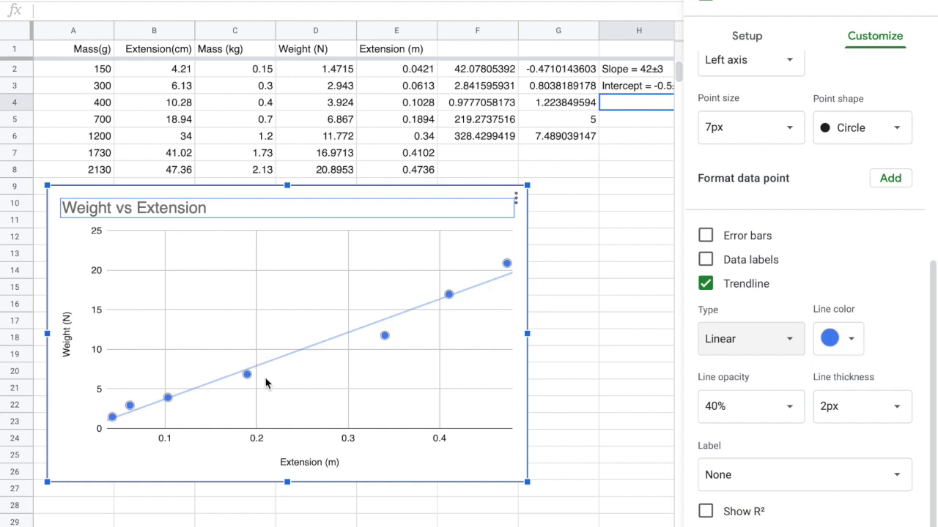
{"action": "left_click", "coordinate": [815, 479]}
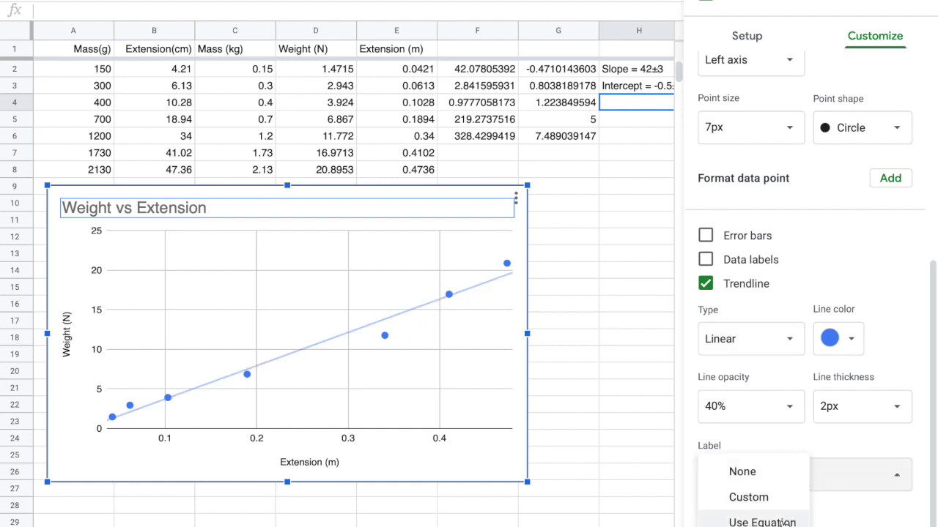
{"action": "left_click", "coordinate": [786, 522]}
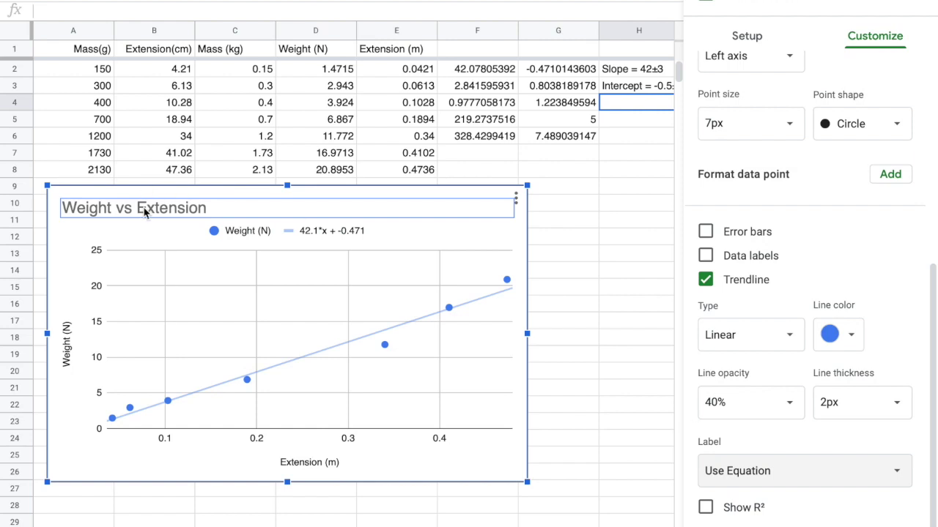